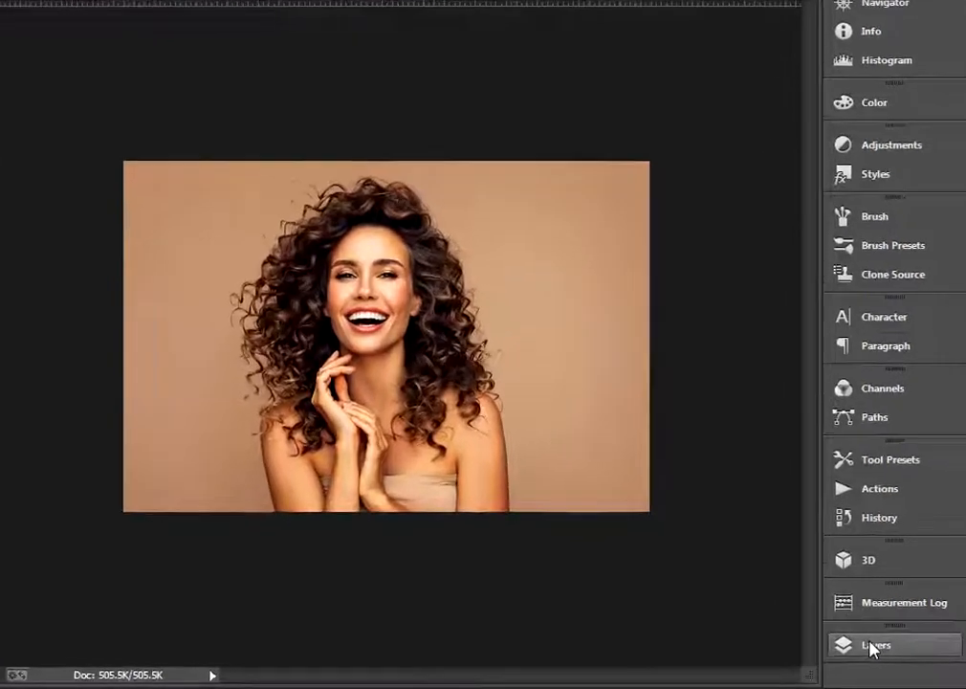
Step: Duplicate the Background layer and hide the original
{"action": "left_click", "coordinate": [870, 646]}
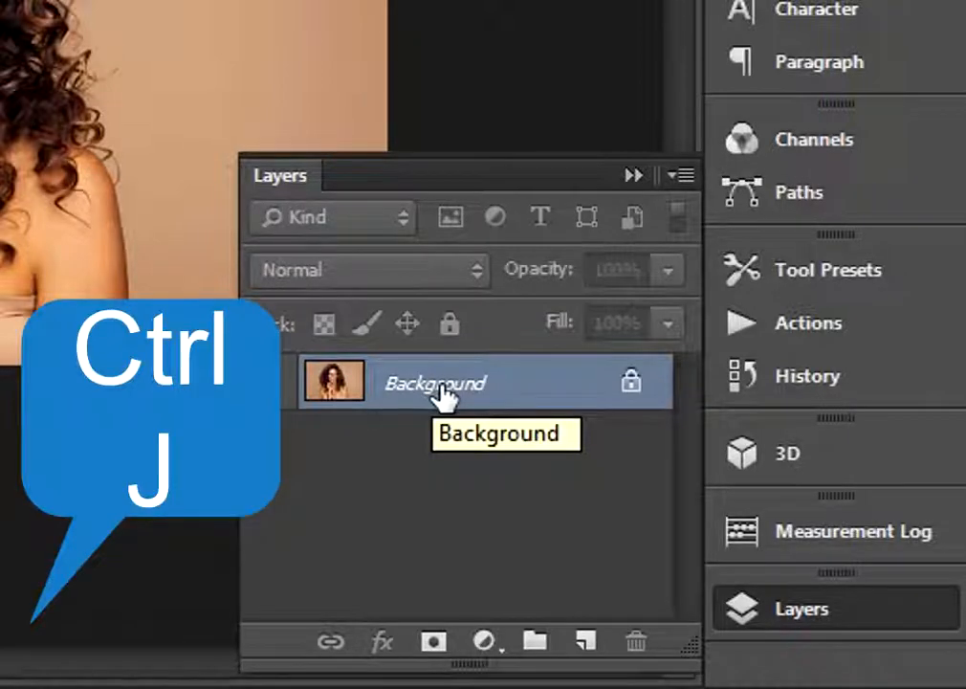
{"action": "key", "text": "ctrl+j"}
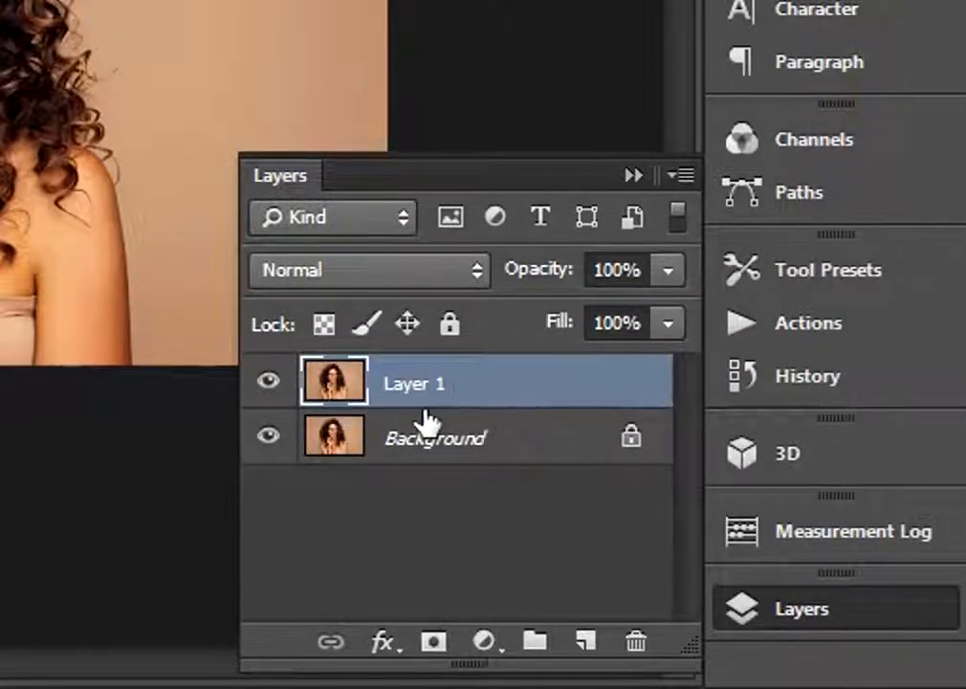
{"action": "left_click", "coordinate": [269, 434]}
Step: Add a Solid Color fill layer in red ff0000 and place it beneath Layer 1
{"action": "left_click", "coordinate": [483, 643]}
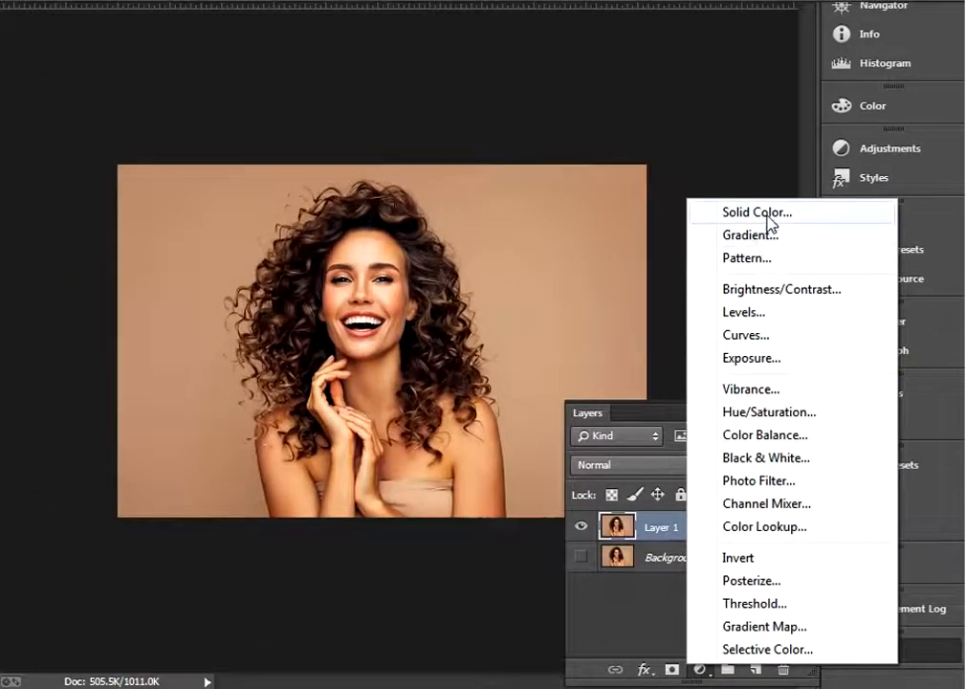
{"action": "left_click", "coordinate": [768, 218]}
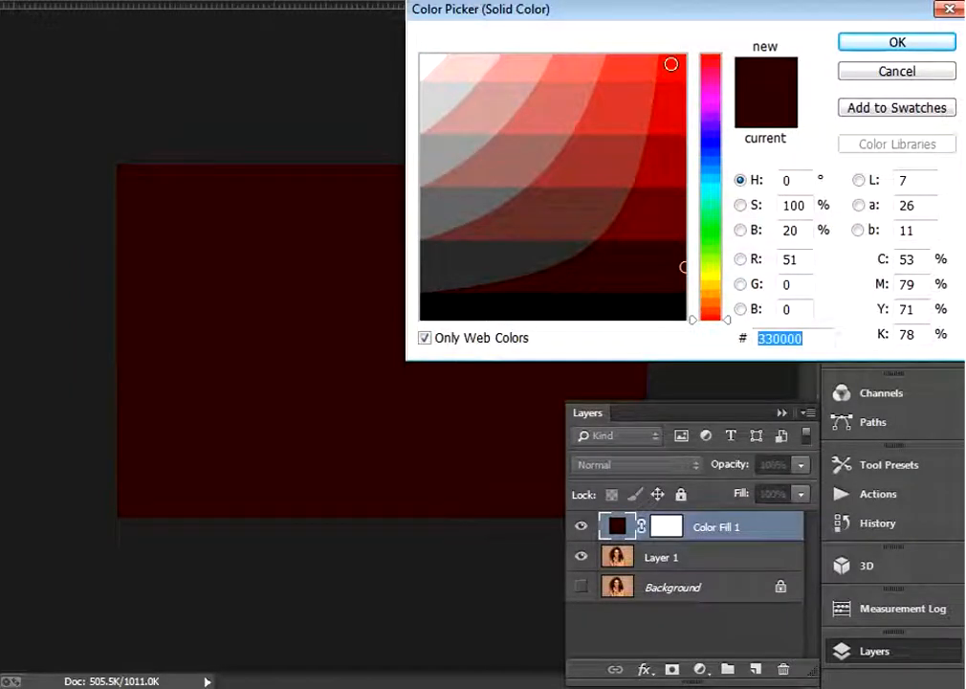
{"action": "left_click", "coordinate": [666, 62]}
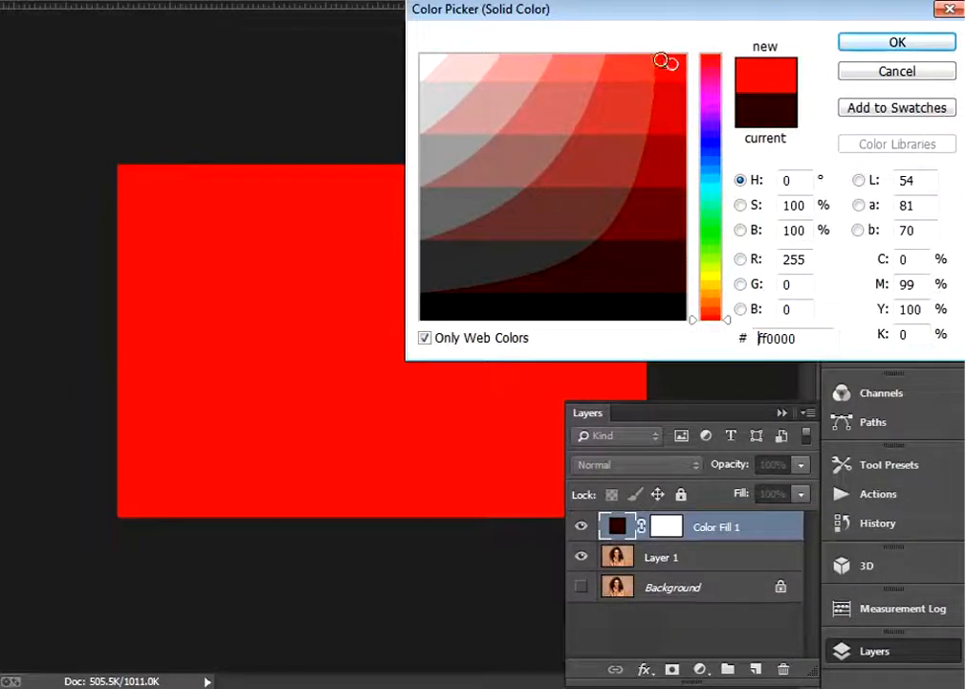
{"action": "left_click", "coordinate": [899, 43]}
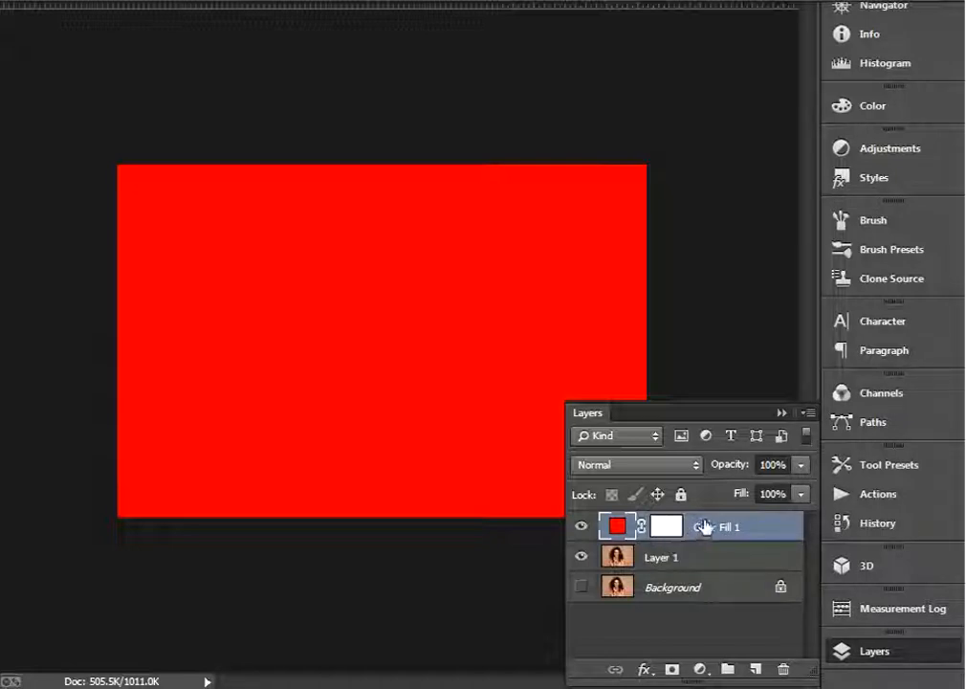
{"action": "left_click_drag", "start_coordinate": [703, 524], "coordinate": [701, 557]}
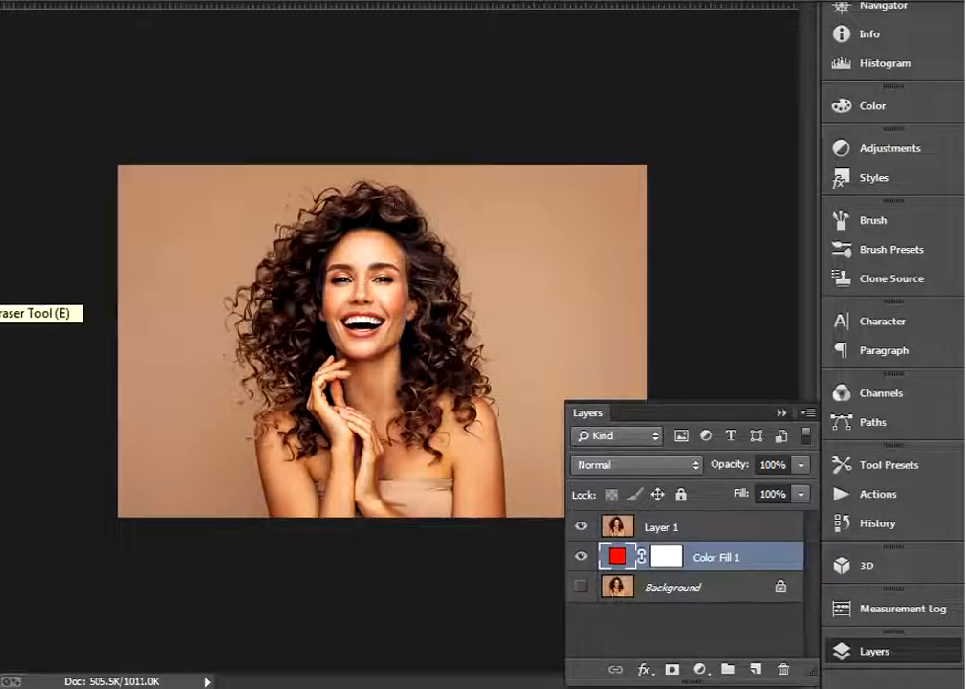
Step: Choose the Background Eraser Tool with sampling set to Once and limits set to Discontiguous
{"action": "right_click", "coordinate": [24, 453]}
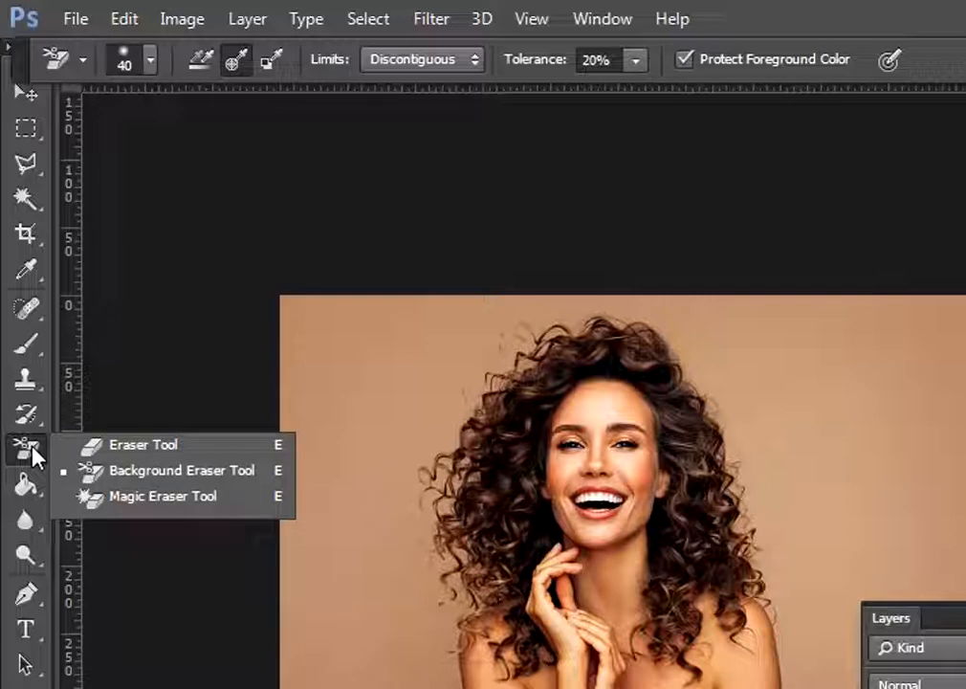
{"action": "left_click", "coordinate": [145, 473]}
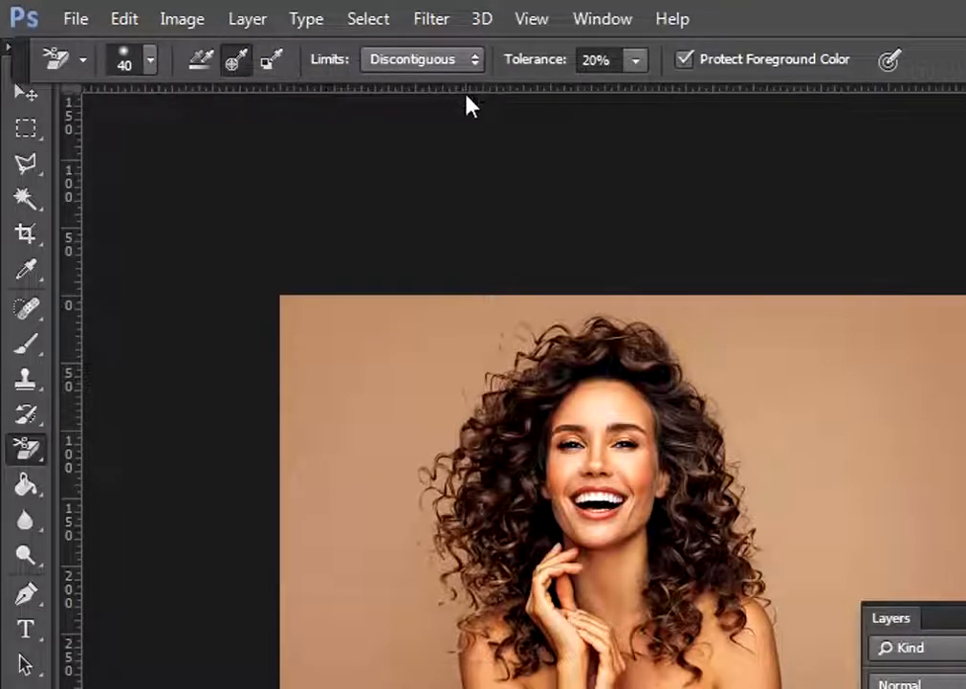
{"action": "left_click", "coordinate": [226, 64]}
{"action": "left_click", "coordinate": [202, 60]}
{"action": "left_click", "coordinate": [236, 58]}
{"action": "left_click", "coordinate": [477, 63]}
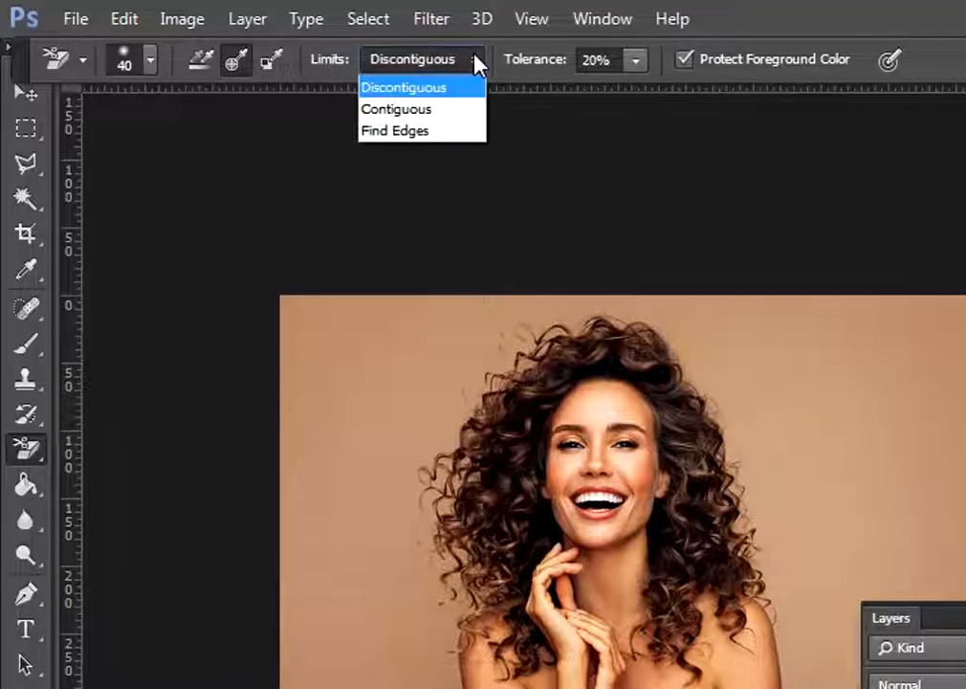
{"action": "left_click", "coordinate": [428, 89]}
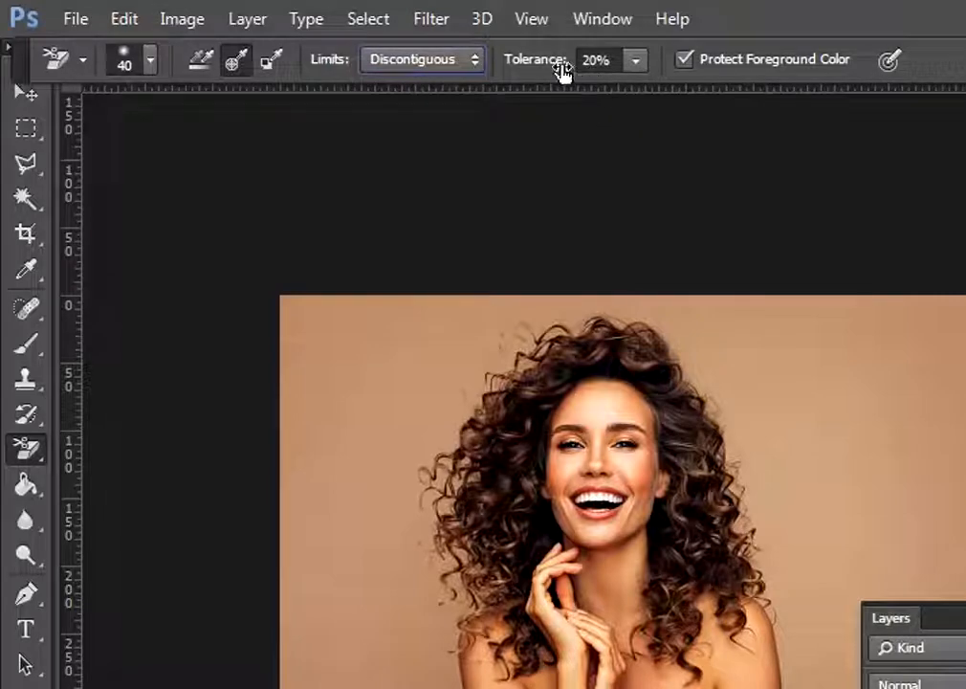
Step: Set the eraser tolerance to 10% and have Protect Foreground Color enabled
{"action": "left_click", "coordinate": [636, 63]}
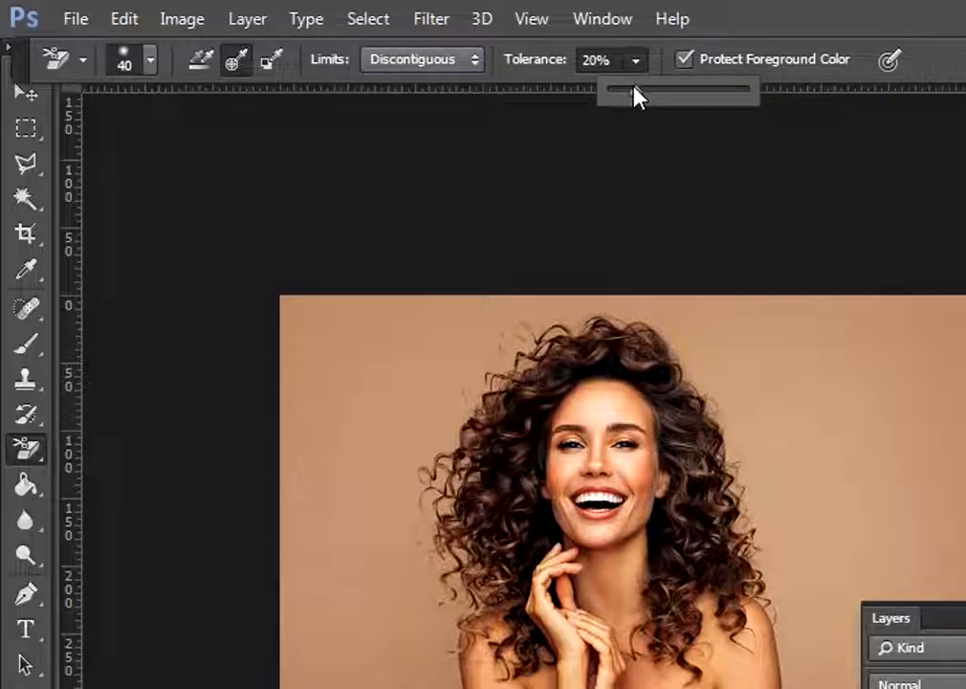
{"action": "mouse_move", "coordinate": [638, 93]}
{"action": "left_mouse_down"}
{"action": "mouse_move", "coordinate": [628, 97]}
{"action": "mouse_move", "coordinate": [640, 94]}
{"action": "left_mouse_up"}
{"action": "left_click_drag", "start_coordinate": [640, 91], "coordinate": [621, 91]}
{"action": "left_click", "coordinate": [683, 58]}
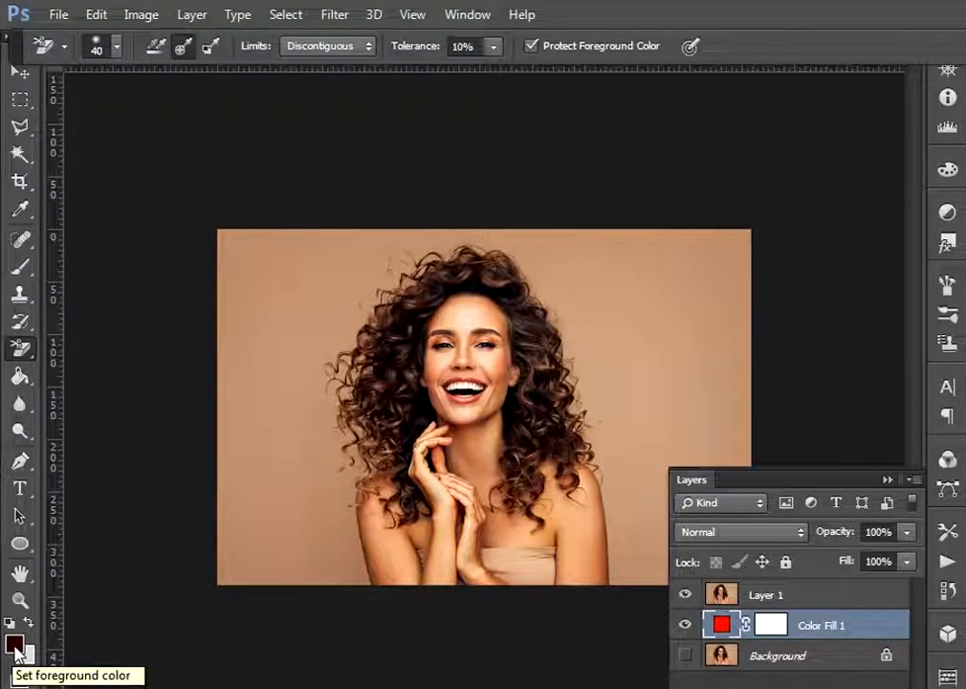
Step: Set the foreground color to a dark tone sampled from the woman's curly hair
{"action": "left_click", "coordinate": [14, 648]}
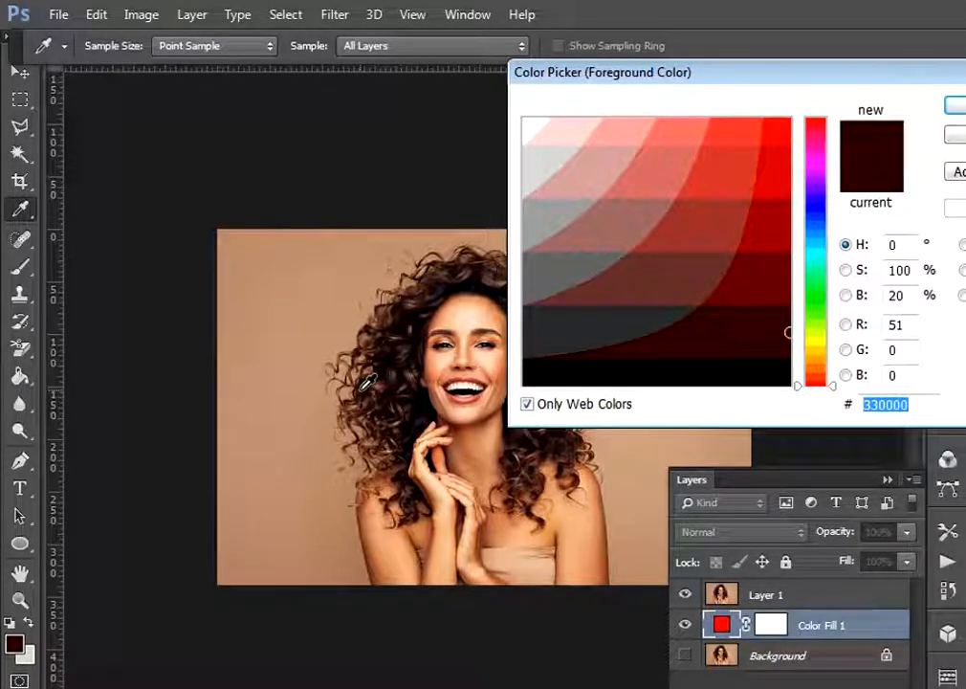
{"action": "key", "text": "ctrl+plus"}
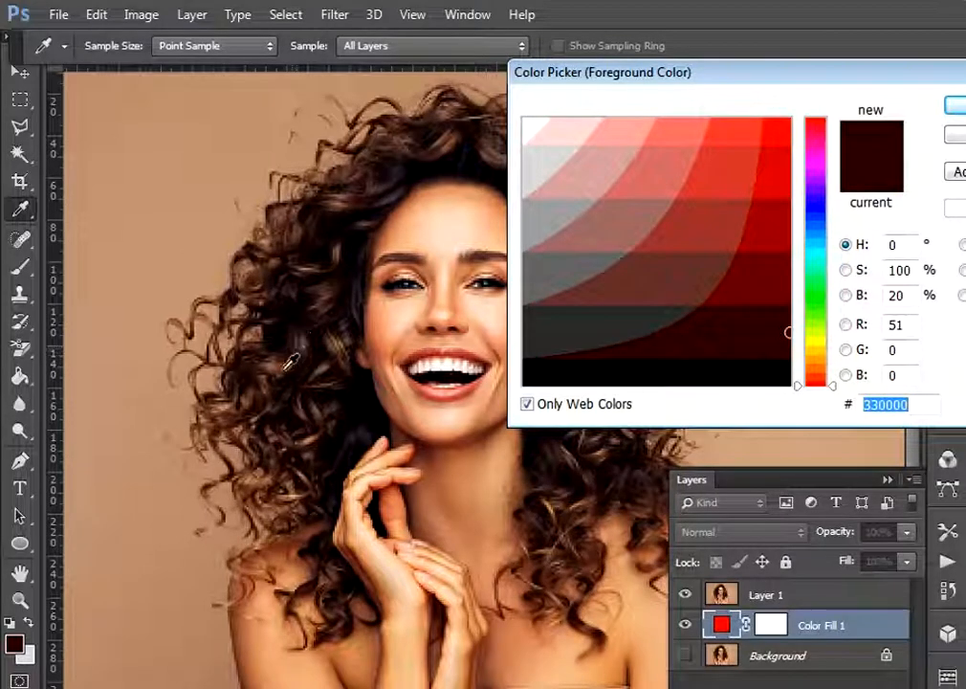
{"action": "left_click", "coordinate": [239, 413]}
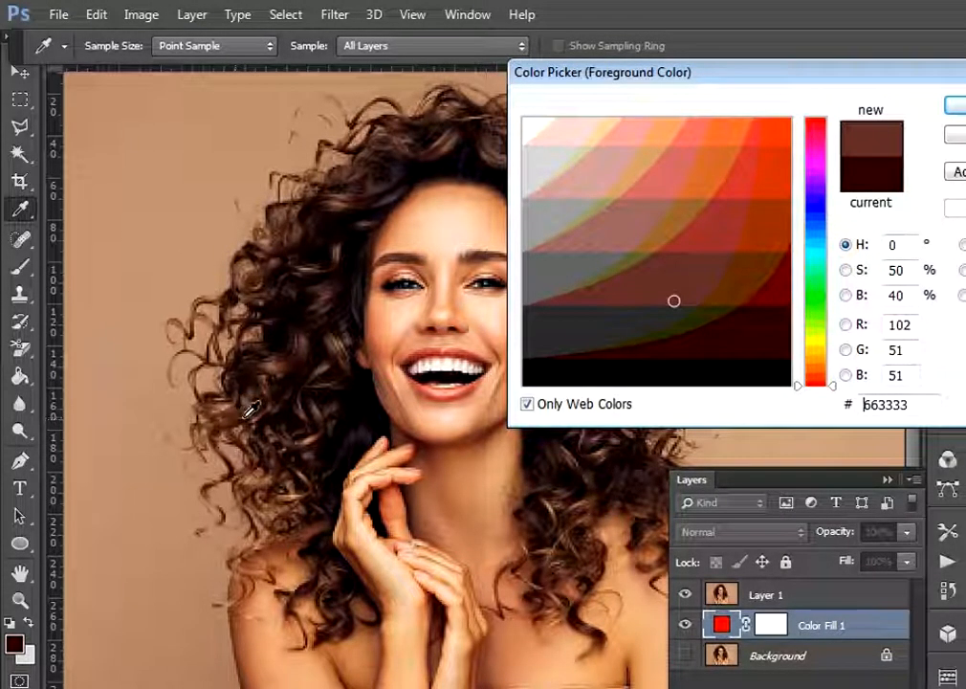
{"action": "left_click", "coordinate": [246, 430]}
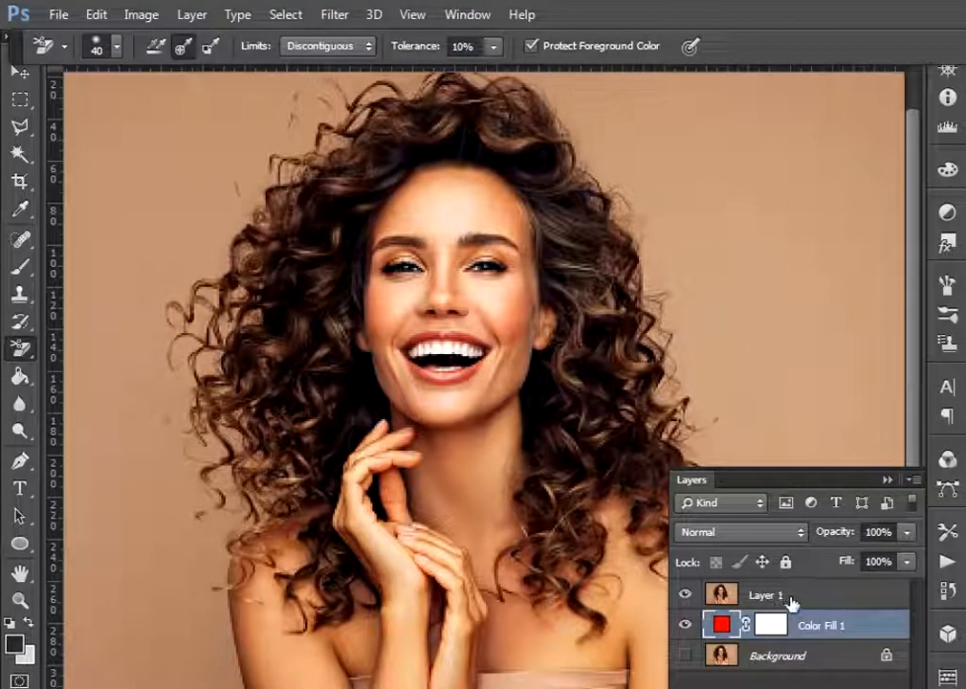
Step: Make Layer 1 the active layer and set the Background Eraser brush size to 25 px
{"action": "left_click", "coordinate": [792, 603]}
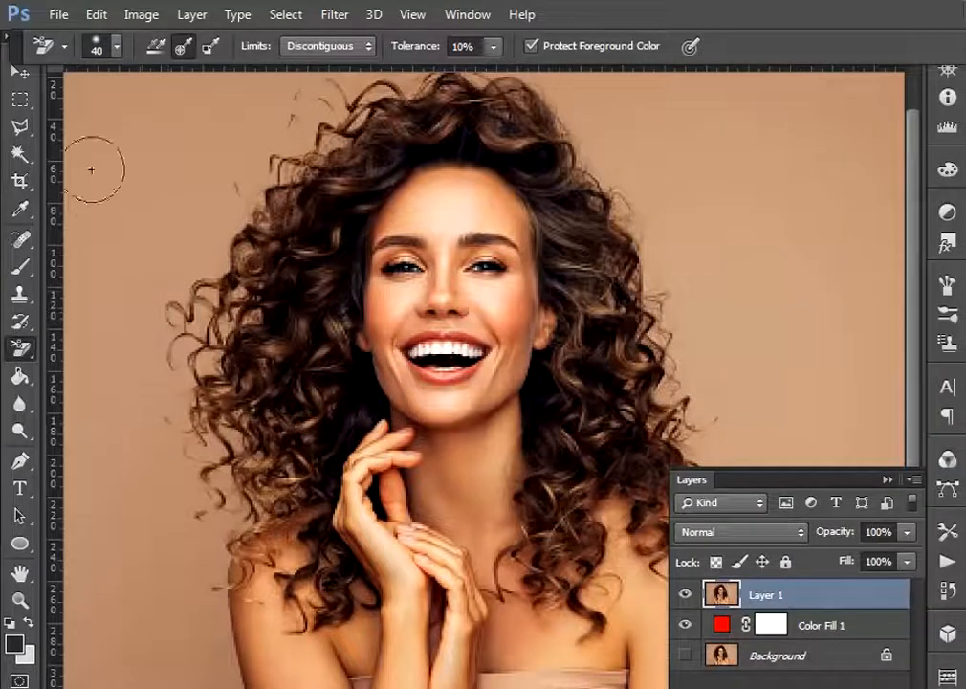
{"action": "left_click", "coordinate": [116, 53]}
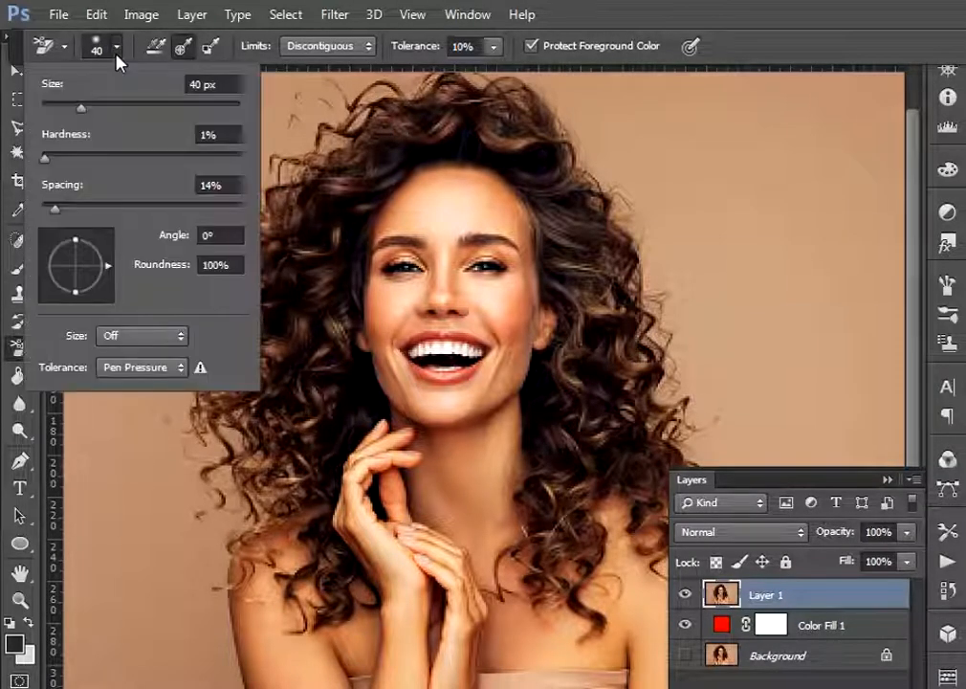
{"action": "mouse_move", "coordinate": [81, 113]}
{"action": "left_mouse_down"}
{"action": "mouse_move", "coordinate": [61, 117]}
{"action": "mouse_move", "coordinate": [76, 119]}
{"action": "left_mouse_up"}
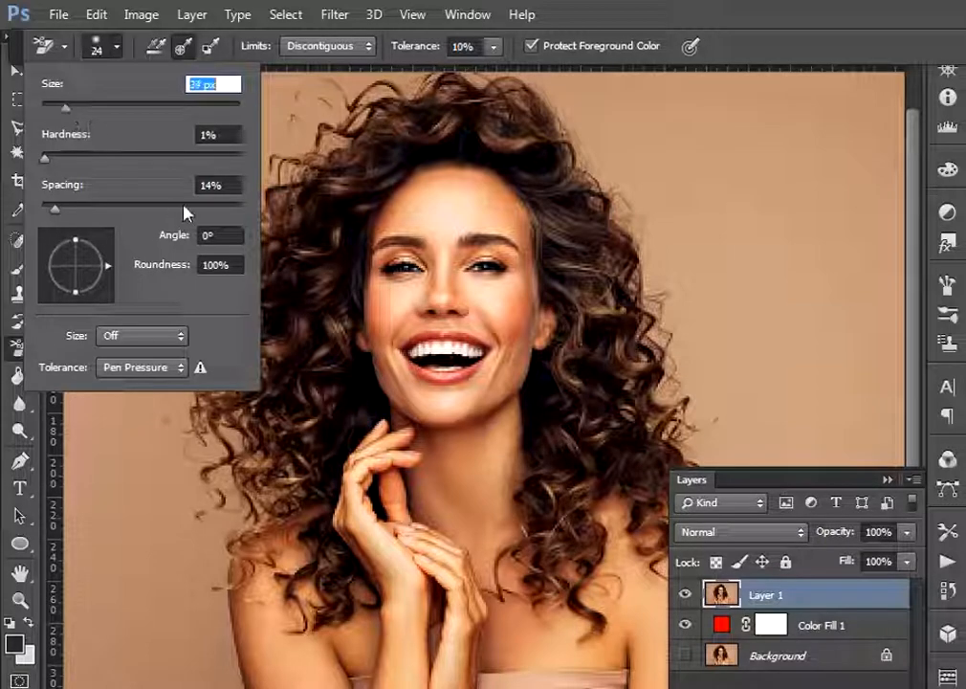
{"action": "left_click", "coordinate": [116, 50]}
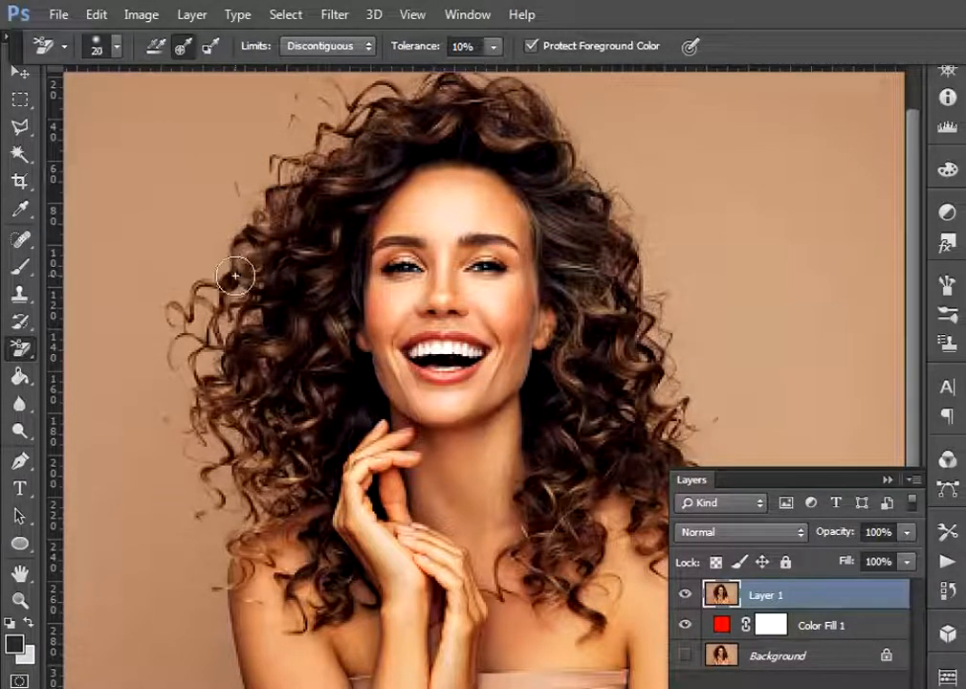
{"action": "key", "text": "bracketleft"}
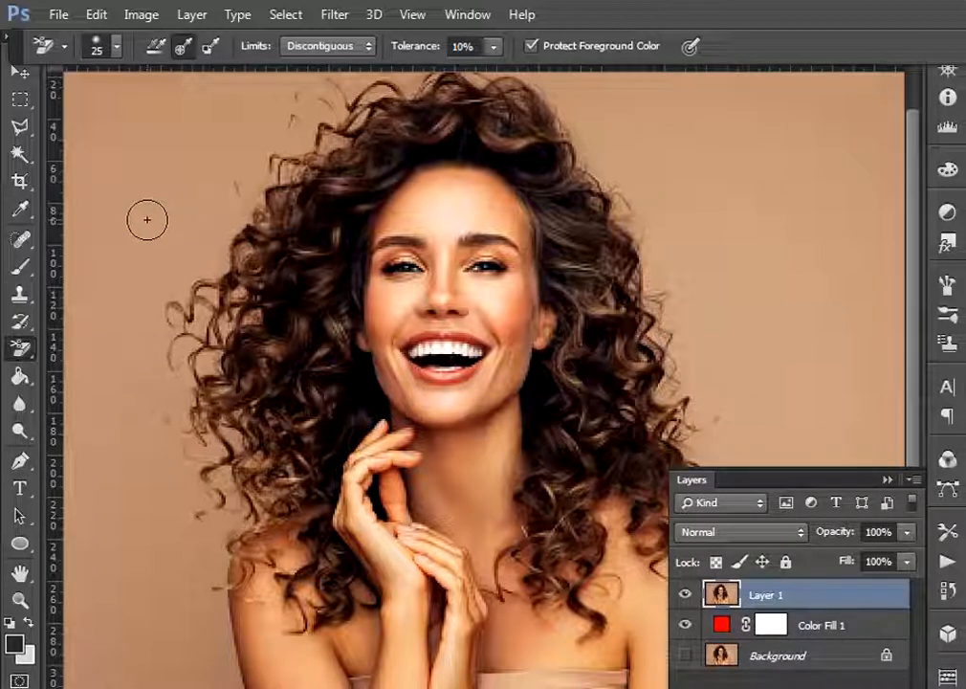
Step: Erase the beige backdrop on Layer 1 along the left side of the hair down to the shoulder
{"action": "mouse_move", "coordinate": [148, 212]}
{"action": "left_mouse_down"}
{"action": "mouse_move", "coordinate": [174, 187]}
{"action": "mouse_move", "coordinate": [173, 221]}
{"action": "mouse_move", "coordinate": [215, 181]}
{"action": "mouse_move", "coordinate": [207, 249]}
{"action": "mouse_move", "coordinate": [234, 216]}
{"action": "mouse_move", "coordinate": [237, 232]}
{"action": "mouse_move", "coordinate": [241, 285]}
{"action": "mouse_move", "coordinate": [217, 320]}
{"action": "mouse_move", "coordinate": [218, 304]}
{"action": "mouse_move", "coordinate": [201, 336]}
{"action": "mouse_move", "coordinate": [175, 307]}
{"action": "mouse_move", "coordinate": [198, 302]}
{"action": "mouse_move", "coordinate": [182, 354]}
{"action": "mouse_move", "coordinate": [196, 368]}
{"action": "mouse_move", "coordinate": [183, 397]}
{"action": "mouse_move", "coordinate": [218, 435]}
{"action": "mouse_move", "coordinate": [205, 435]}
{"action": "mouse_move", "coordinate": [223, 489]}
{"action": "mouse_move", "coordinate": [263, 473]}
{"action": "mouse_move", "coordinate": [221, 562]}
{"action": "mouse_move", "coordinate": [221, 535]}
{"action": "mouse_move", "coordinate": [251, 473]}
{"action": "mouse_move", "coordinate": [226, 458]}
{"action": "mouse_move", "coordinate": [179, 565]}
{"action": "mouse_move", "coordinate": [197, 539]}
{"action": "mouse_move", "coordinate": [176, 505]}
{"action": "mouse_move", "coordinate": [197, 433]}
{"action": "mouse_move", "coordinate": [196, 596]}
{"action": "mouse_move", "coordinate": [212, 634]}
{"action": "mouse_move", "coordinate": [211, 598]}
{"action": "mouse_move", "coordinate": [226, 656]}
{"action": "left_mouse_up"}
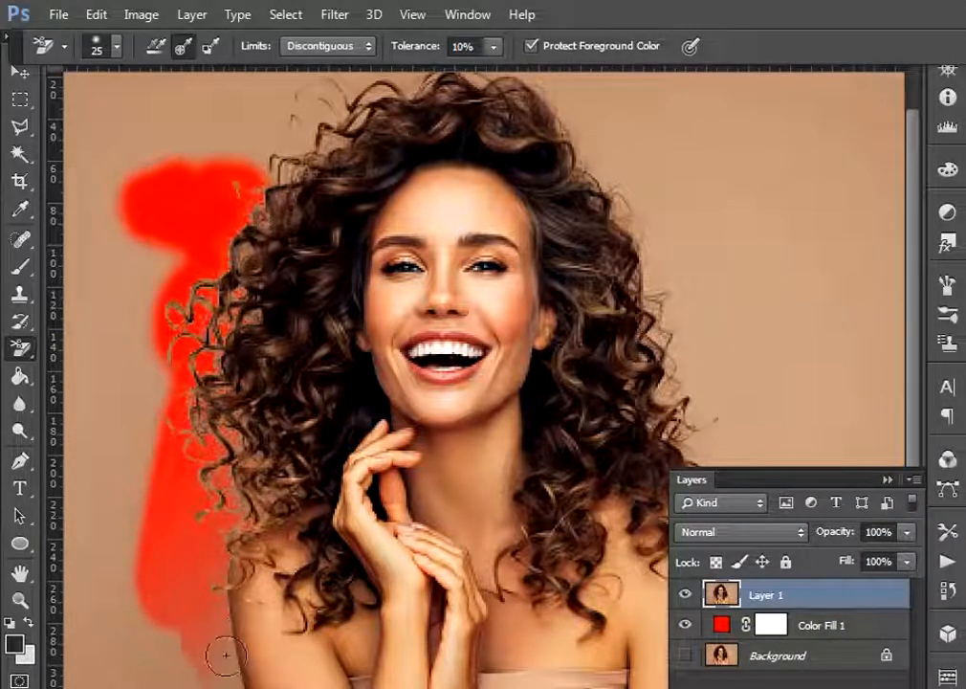
{"action": "mouse_move", "coordinate": [168, 459]}
{"action": "left_mouse_down"}
{"action": "mouse_move", "coordinate": [177, 354]}
{"action": "mouse_move", "coordinate": [203, 504]}
{"action": "mouse_move", "coordinate": [170, 466]}
{"action": "mouse_move", "coordinate": [201, 542]}
{"action": "mouse_move", "coordinate": [211, 531]}
{"action": "mouse_move", "coordinate": [216, 633]}
{"action": "mouse_move", "coordinate": [168, 451]}
{"action": "mouse_move", "coordinate": [194, 382]}
{"action": "mouse_move", "coordinate": [196, 392]}
{"action": "mouse_move", "coordinate": [237, 405]}
{"action": "mouse_move", "coordinate": [198, 277]}
{"action": "left_mouse_up"}
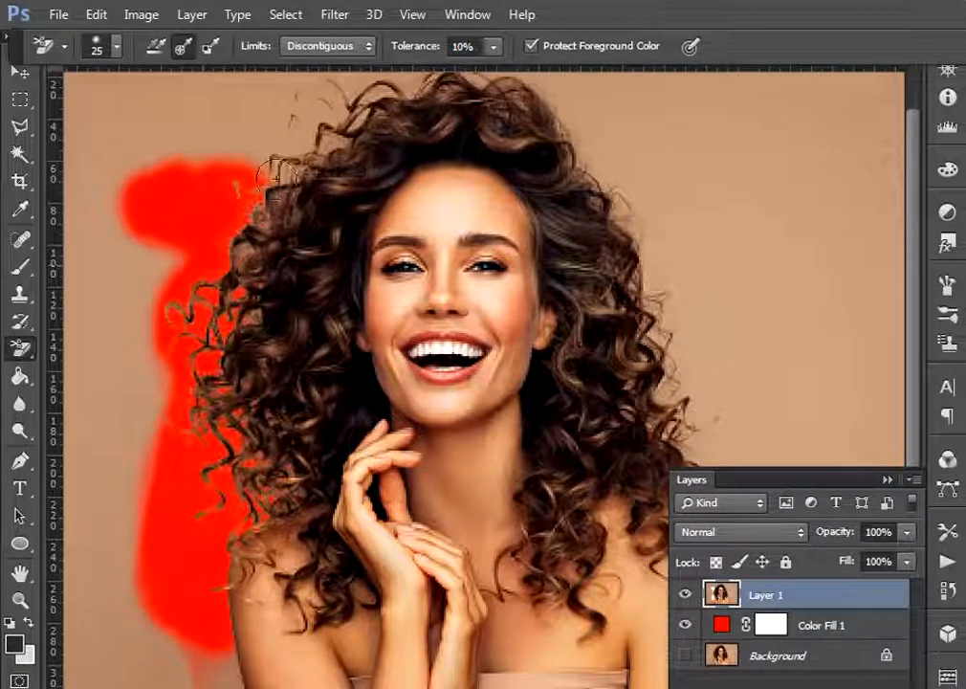
{"action": "left_click_drag", "start_coordinate": [271, 176], "coordinate": [253, 146]}
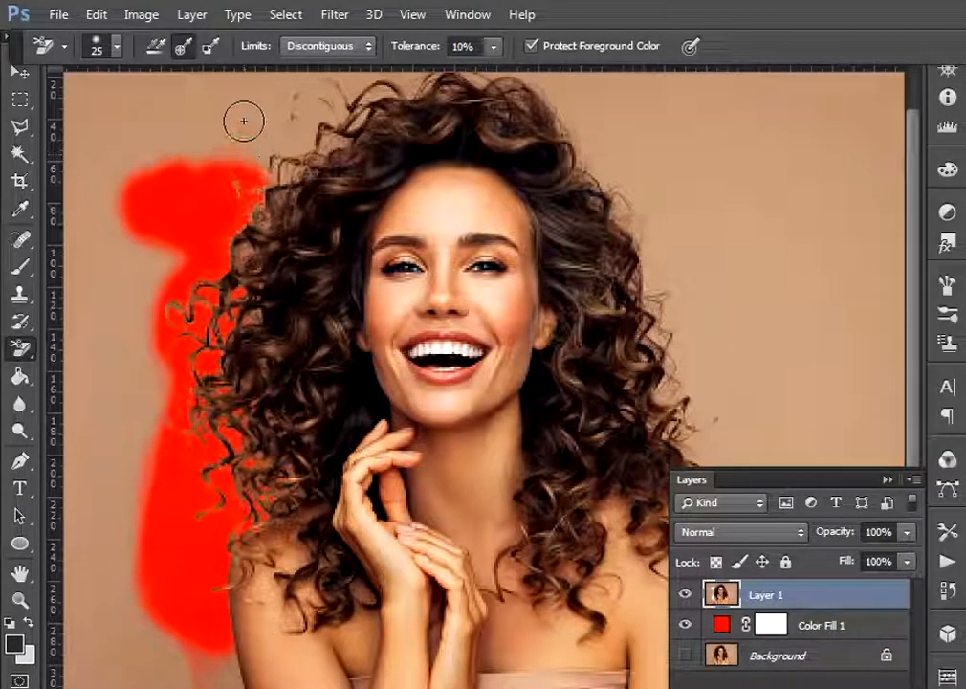
Step: Erase the backdrop along the upper right side of the hair and touch up the remnants between the lower left curls
{"action": "mouse_move", "coordinate": [714, 134]}
{"action": "left_mouse_down"}
{"action": "mouse_move", "coordinate": [671, 158]}
{"action": "mouse_move", "coordinate": [642, 122]}
{"action": "mouse_move", "coordinate": [661, 134]}
{"action": "mouse_move", "coordinate": [623, 201]}
{"action": "mouse_move", "coordinate": [587, 158]}
{"action": "mouse_move", "coordinate": [585, 125]}
{"action": "mouse_move", "coordinate": [611, 125]}
{"action": "mouse_move", "coordinate": [662, 280]}
{"action": "mouse_move", "coordinate": [660, 315]}
{"action": "mouse_move", "coordinate": [669, 314]}
{"action": "mouse_move", "coordinate": [699, 390]}
{"action": "mouse_move", "coordinate": [596, 203]}
{"action": "mouse_move", "coordinate": [622, 199]}
{"action": "mouse_move", "coordinate": [615, 246]}
{"action": "mouse_move", "coordinate": [585, 153]}
{"action": "left_mouse_up"}
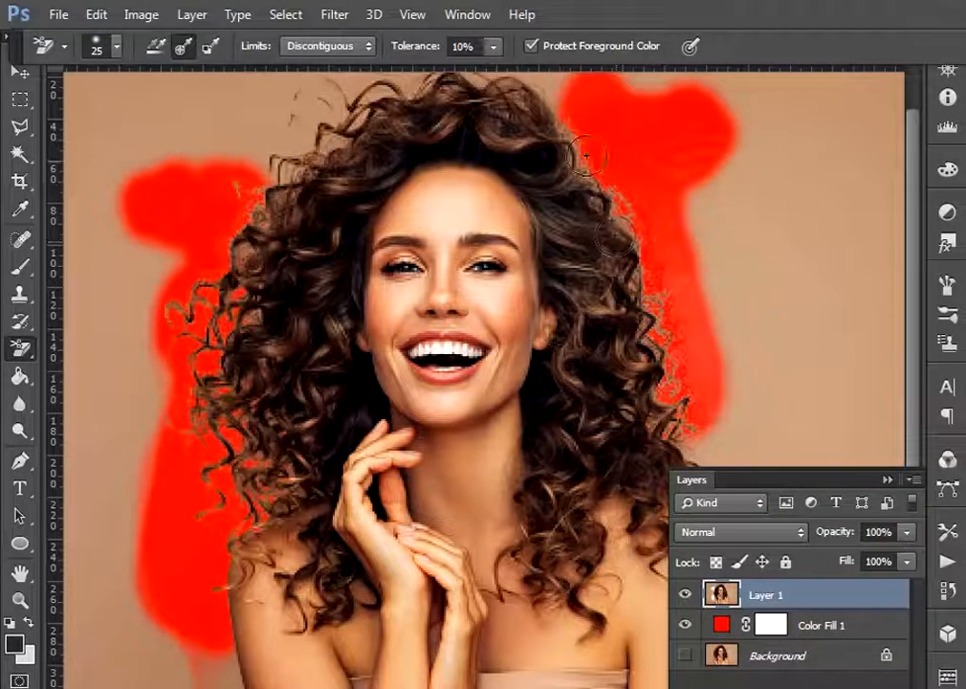
{"action": "key", "text": "ctrl+plus"}
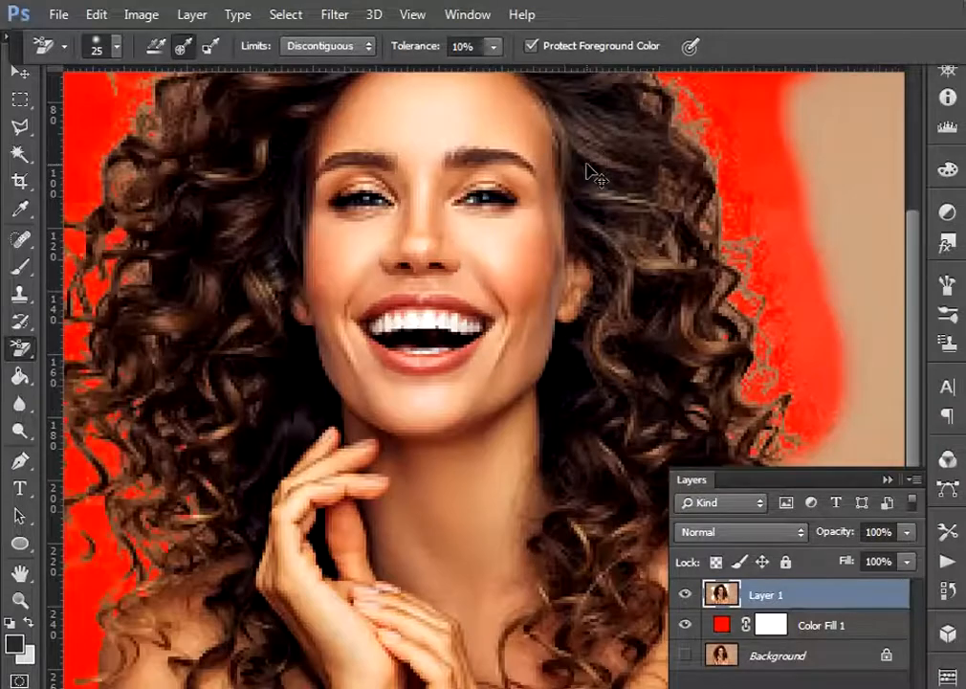
{"action": "left_click_drag", "start_coordinate": [104, 633], "coordinate": [134, 573]}
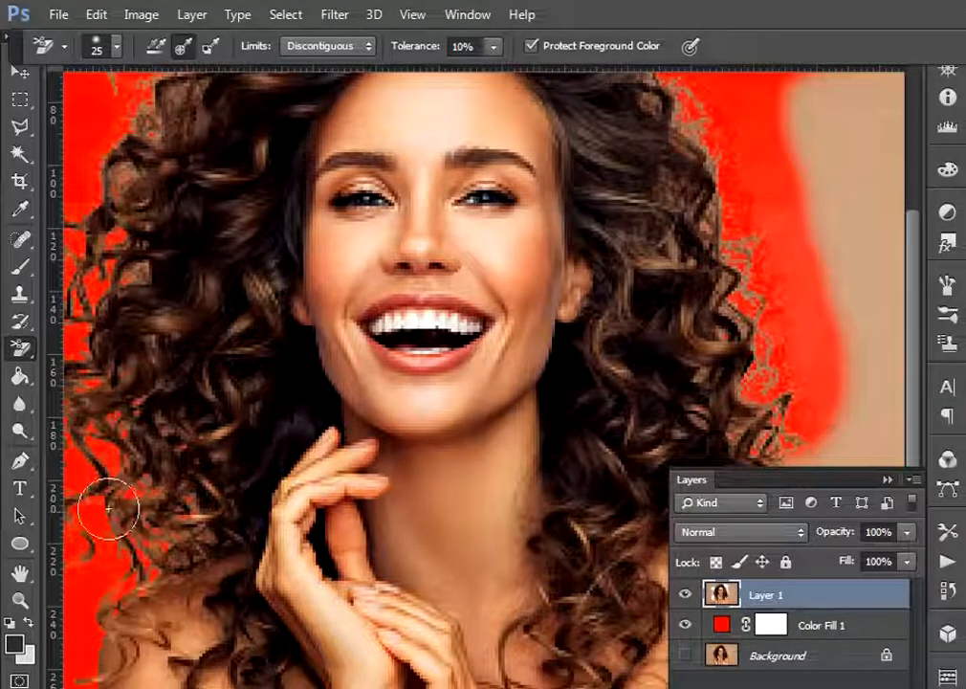
{"action": "mouse_move", "coordinate": [163, 368]}
{"action": "left_mouse_down"}
{"action": "mouse_move", "coordinate": [145, 424]}
{"action": "mouse_move", "coordinate": [212, 391]}
{"action": "left_mouse_up"}
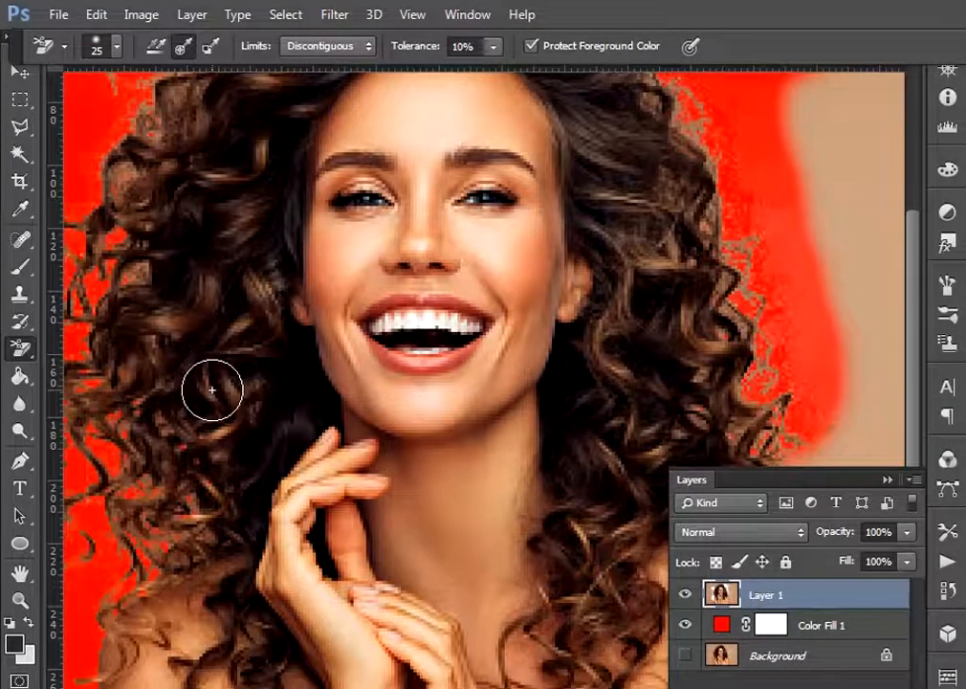
{"action": "key", "text": "ctrl+minus"}
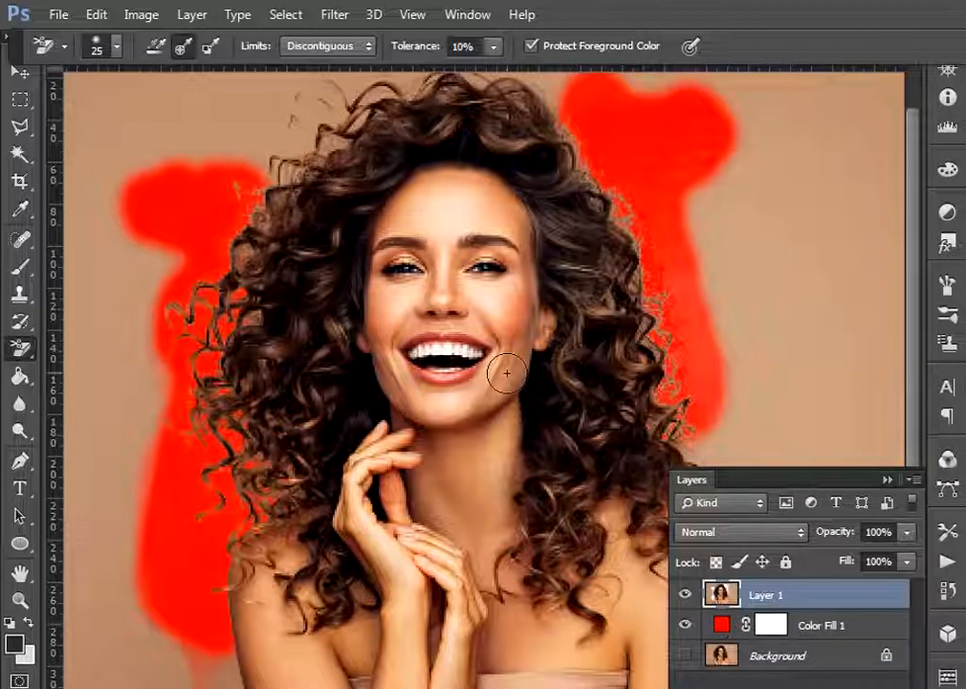
Step: Erase the backdrop around the top of the hair and down the right side of the curls past the shoulder
{"action": "mouse_move", "coordinate": [229, 108]}
{"action": "left_mouse_down"}
{"action": "mouse_move", "coordinate": [257, 129]}
{"action": "mouse_move", "coordinate": [256, 191]}
{"action": "mouse_move", "coordinate": [289, 182]}
{"action": "mouse_move", "coordinate": [234, 290]}
{"action": "mouse_move", "coordinate": [279, 284]}
{"action": "mouse_move", "coordinate": [283, 248]}
{"action": "mouse_move", "coordinate": [272, 302]}
{"action": "mouse_move", "coordinate": [280, 220]}
{"action": "mouse_move", "coordinate": [277, 276]}
{"action": "left_mouse_up"}
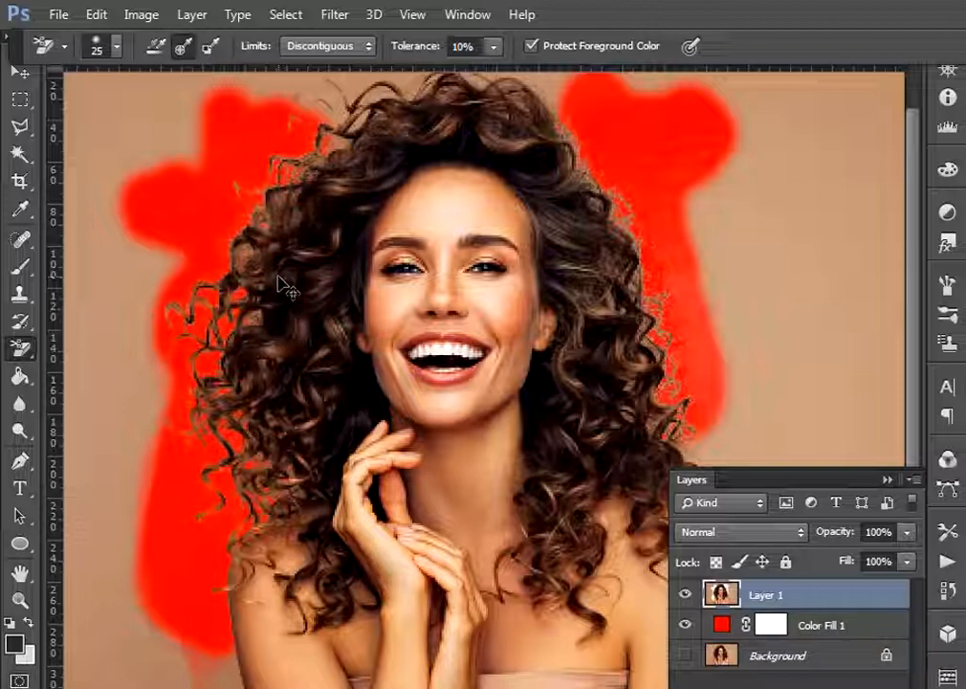
{"action": "mouse_move", "coordinate": [145, 112]}
{"action": "left_mouse_down"}
{"action": "mouse_move", "coordinate": [175, 102]}
{"action": "mouse_move", "coordinate": [176, 161]}
{"action": "mouse_move", "coordinate": [208, 172]}
{"action": "mouse_move", "coordinate": [291, 99]}
{"action": "mouse_move", "coordinate": [493, 75]}
{"action": "mouse_move", "coordinate": [570, 87]}
{"action": "left_mouse_up"}
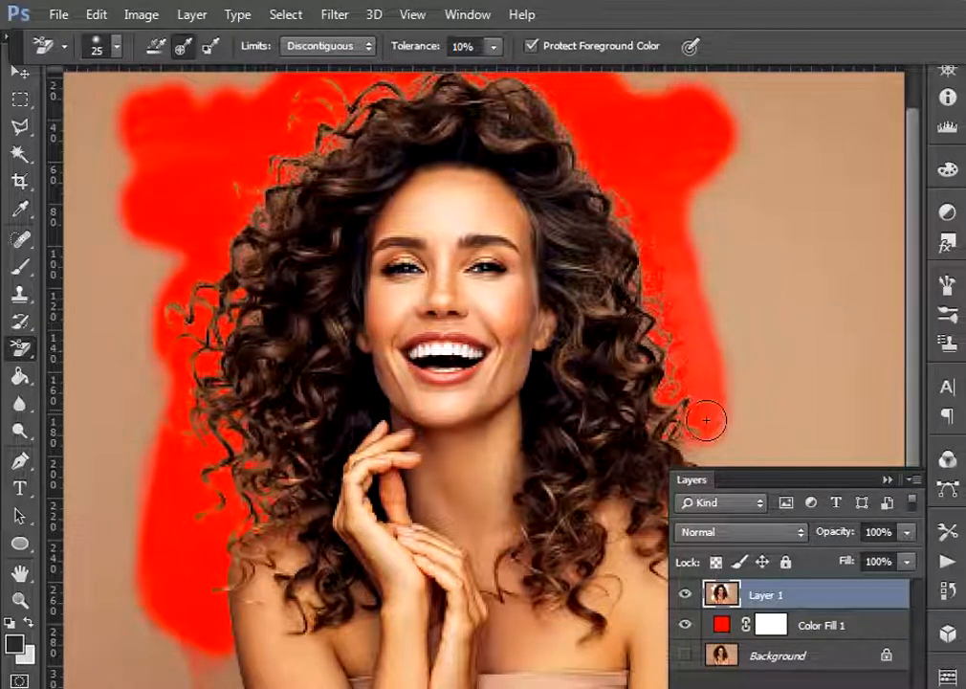
{"action": "mouse_move", "coordinate": [706, 414]}
{"action": "left_mouse_down"}
{"action": "mouse_move", "coordinate": [711, 455]}
{"action": "mouse_move", "coordinate": [725, 472]}
{"action": "mouse_move", "coordinate": [721, 447]}
{"action": "mouse_move", "coordinate": [679, 382]}
{"action": "left_mouse_up"}
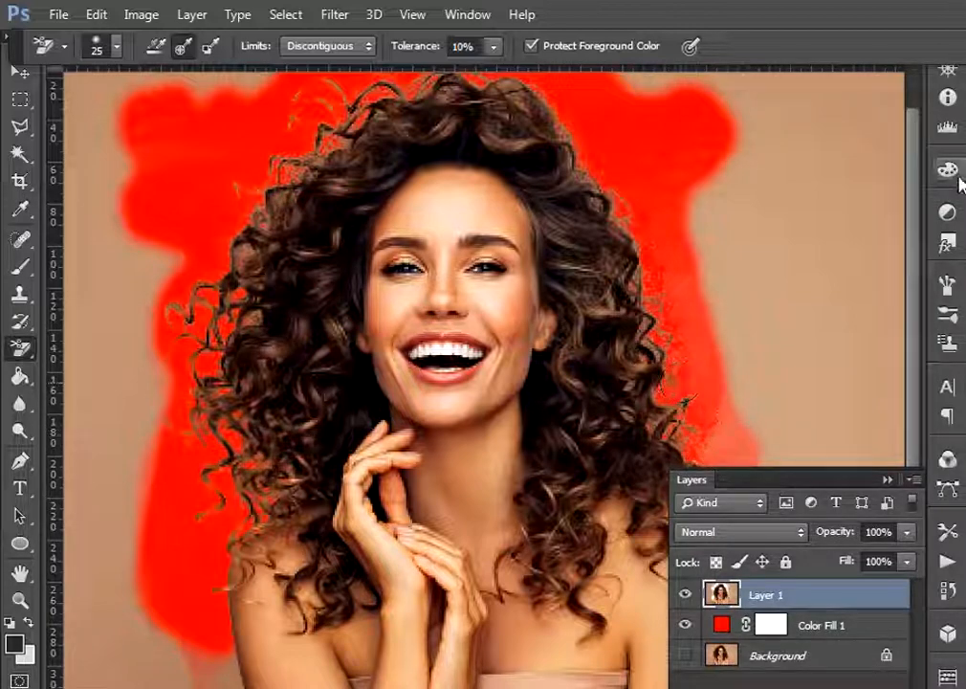
{"action": "left_click_drag", "start_coordinate": [908, 217], "coordinate": [910, 263]}
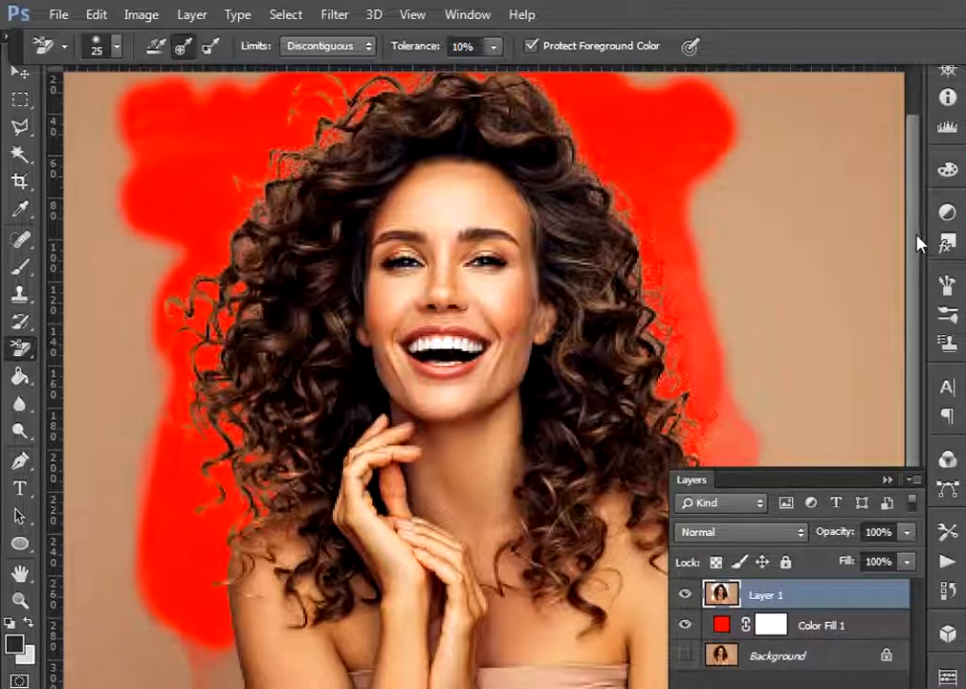
{"action": "left_click", "coordinate": [888, 479]}
{"action": "mouse_move", "coordinate": [757, 279]}
{"action": "left_mouse_down"}
{"action": "mouse_move", "coordinate": [710, 363]}
{"action": "mouse_move", "coordinate": [724, 304]}
{"action": "left_mouse_up"}
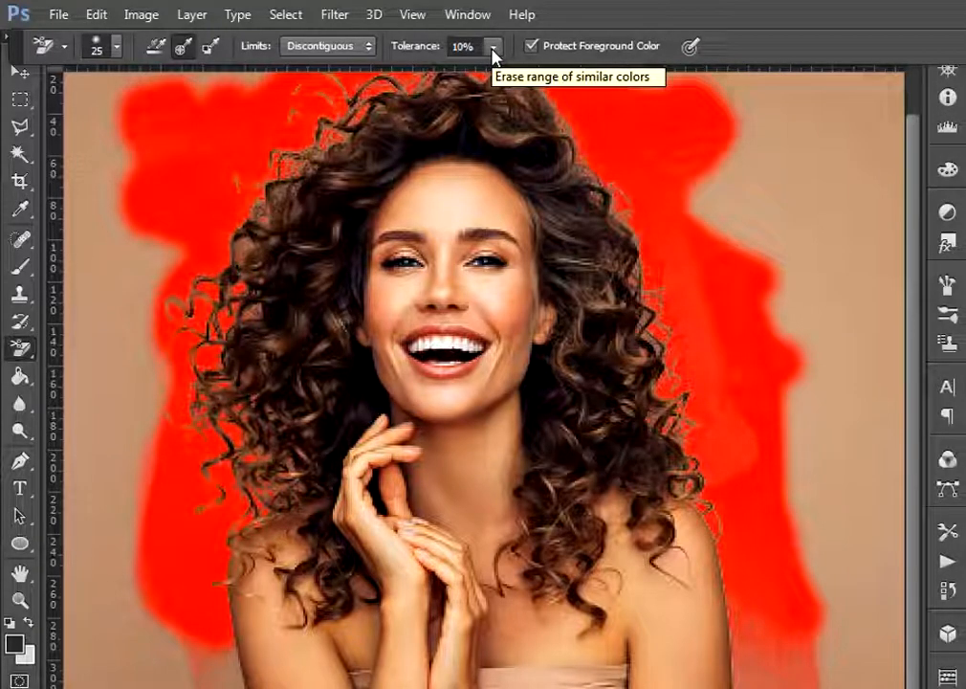
Step: Undo all the eraser strokes on Layer 1 to restore the full beige backdrop, and show the Layers panel
{"action": "left_click", "coordinate": [494, 55]}
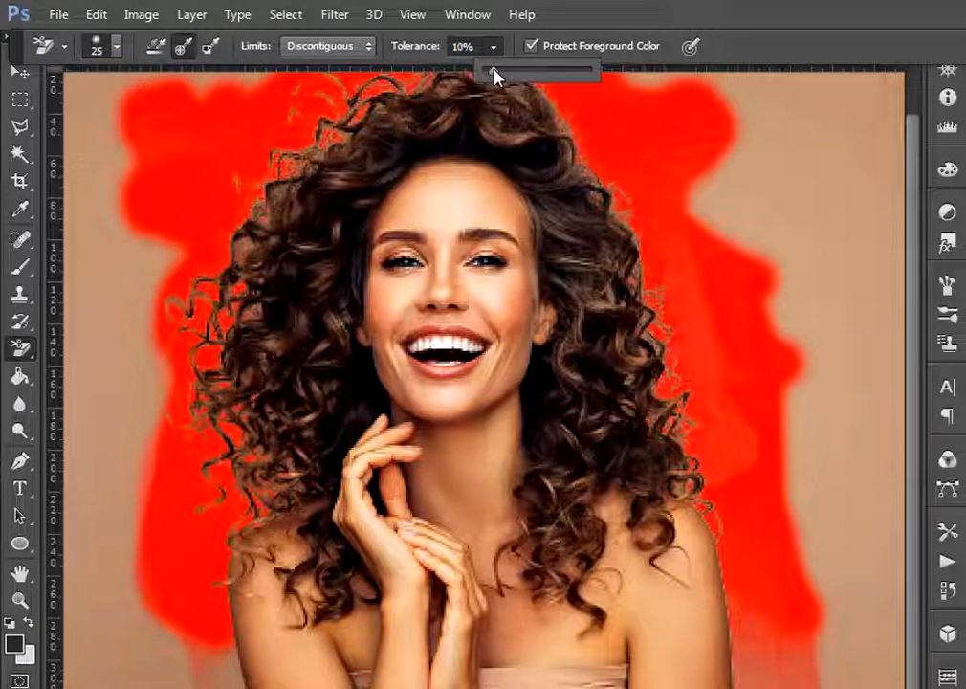
{"action": "key", "text": "ctrl+alt+z"}
{"action": "key", "text": "ctrl+alt+z"}
{"action": "key", "text": "ctrl+alt+z"}
{"action": "key", "text": "ctrl+alt+z"}
{"action": "key", "text": "ctrl+alt+z"}
{"action": "key", "text": "ctrl+alt+z"}
{"action": "key", "text": "ctrl+alt+z"}
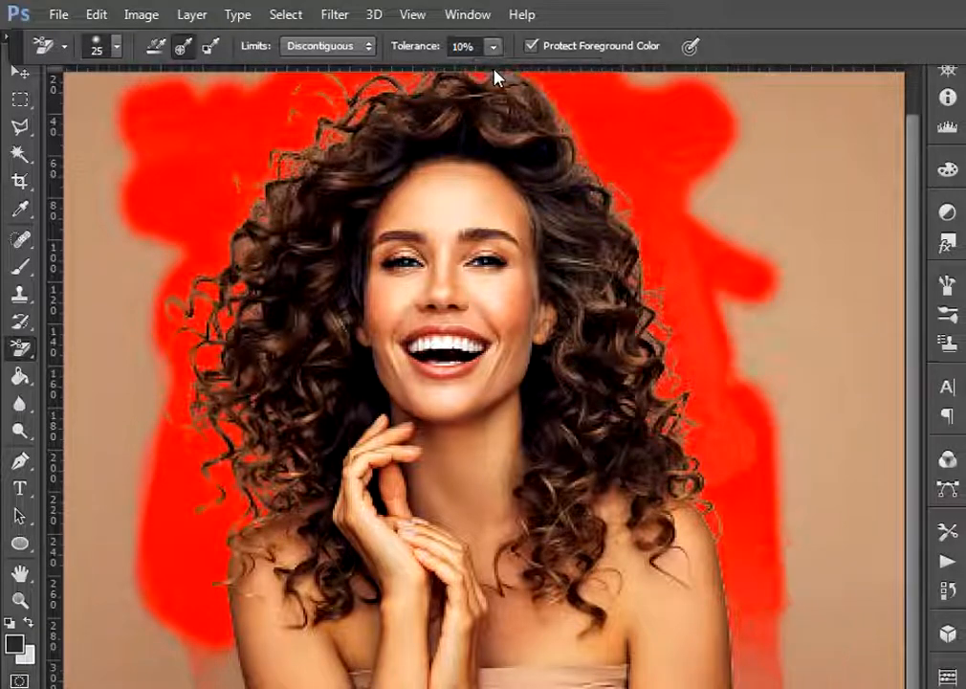
{"action": "key", "text": "ctrl+alt+z"}
{"action": "key", "text": "F7"}
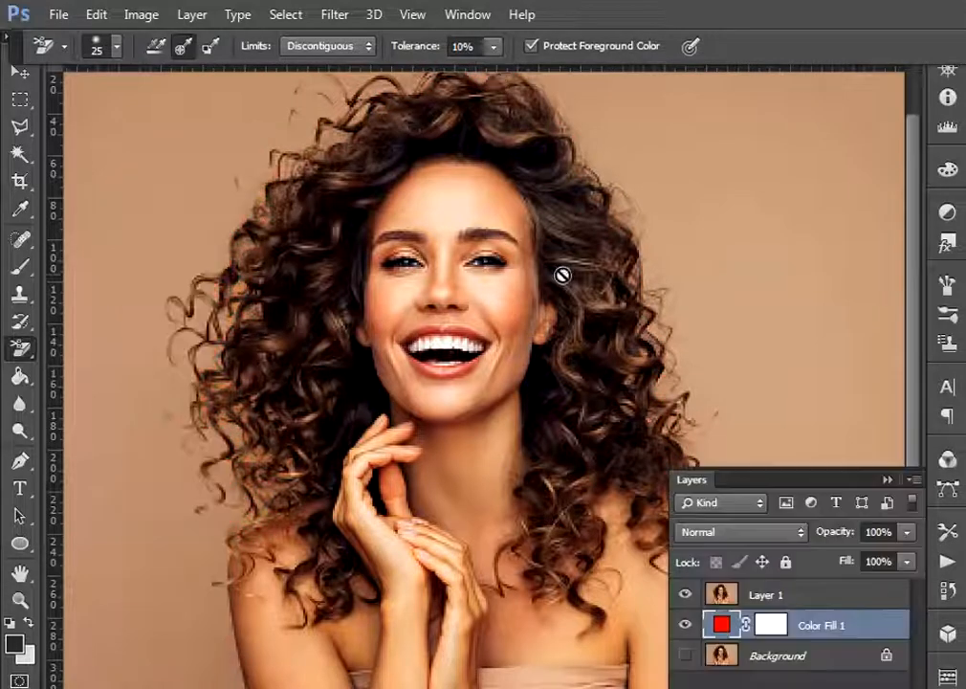
Step: Erase the backdrop along the left side of the hair on Layer 1 with the Background Eraser tolerance set to 3%
{"action": "left_click", "coordinate": [494, 46]}
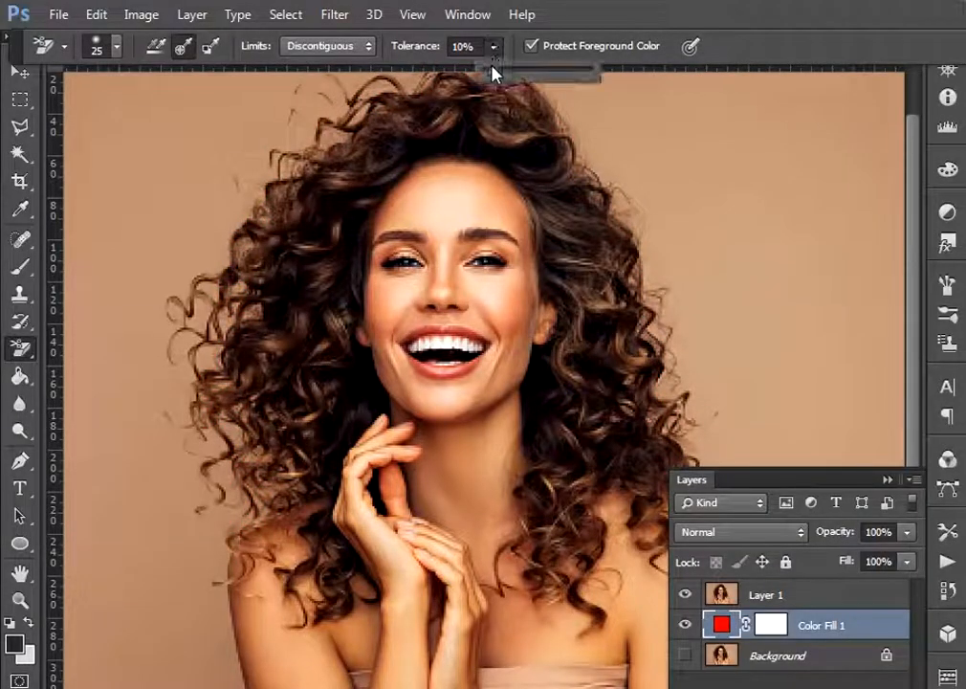
{"action": "left_click_drag", "start_coordinate": [493, 70], "coordinate": [487, 76]}
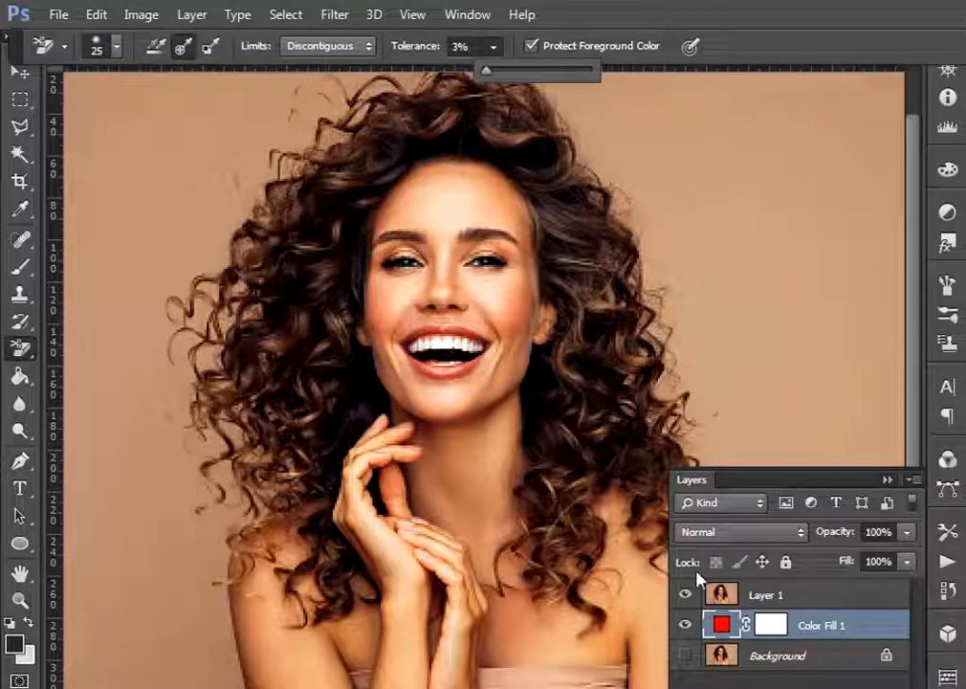
{"action": "left_click", "coordinate": [793, 600]}
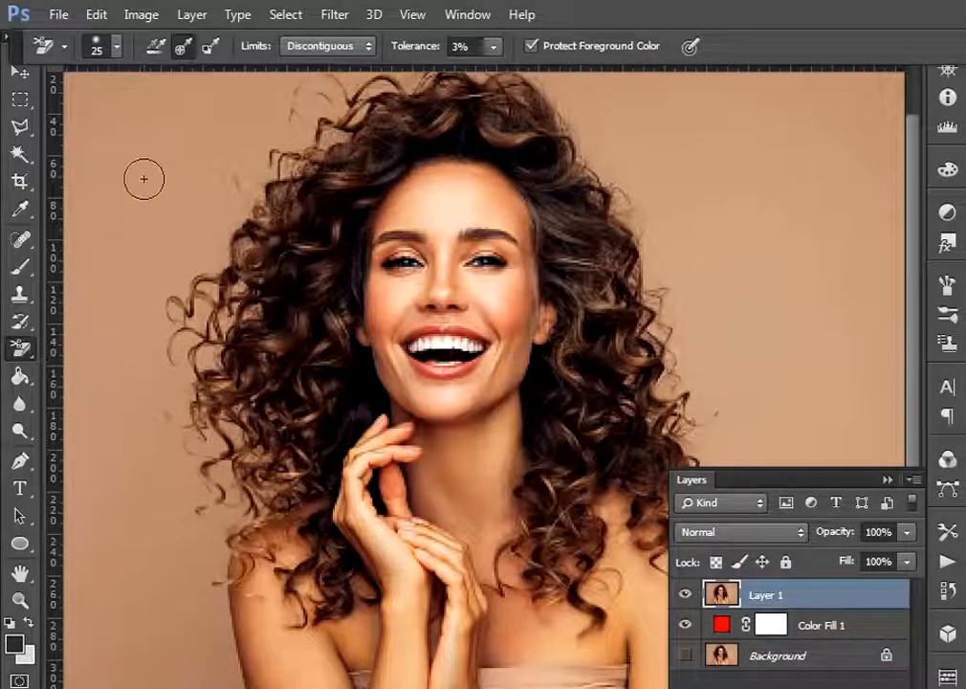
{"action": "mouse_move", "coordinate": [142, 167]}
{"action": "left_mouse_down"}
{"action": "mouse_move", "coordinate": [139, 191]}
{"action": "mouse_move", "coordinate": [162, 134]}
{"action": "mouse_move", "coordinate": [196, 105]}
{"action": "mouse_move", "coordinate": [182, 181]}
{"action": "left_mouse_up"}
{"action": "mouse_move", "coordinate": [173, 302]}
{"action": "left_mouse_down"}
{"action": "mouse_move", "coordinate": [157, 249]}
{"action": "mouse_move", "coordinate": [148, 354]}
{"action": "mouse_move", "coordinate": [177, 304]}
{"action": "mouse_move", "coordinate": [143, 277]}
{"action": "mouse_move", "coordinate": [133, 354]}
{"action": "mouse_move", "coordinate": [168, 393]}
{"action": "left_mouse_up"}
{"action": "mouse_move", "coordinate": [218, 462]}
{"action": "left_mouse_down"}
{"action": "mouse_move", "coordinate": [112, 483]}
{"action": "mouse_move", "coordinate": [145, 337]}
{"action": "mouse_move", "coordinate": [171, 528]}
{"action": "mouse_move", "coordinate": [209, 341]}
{"action": "mouse_move", "coordinate": [196, 507]}
{"action": "left_mouse_up"}
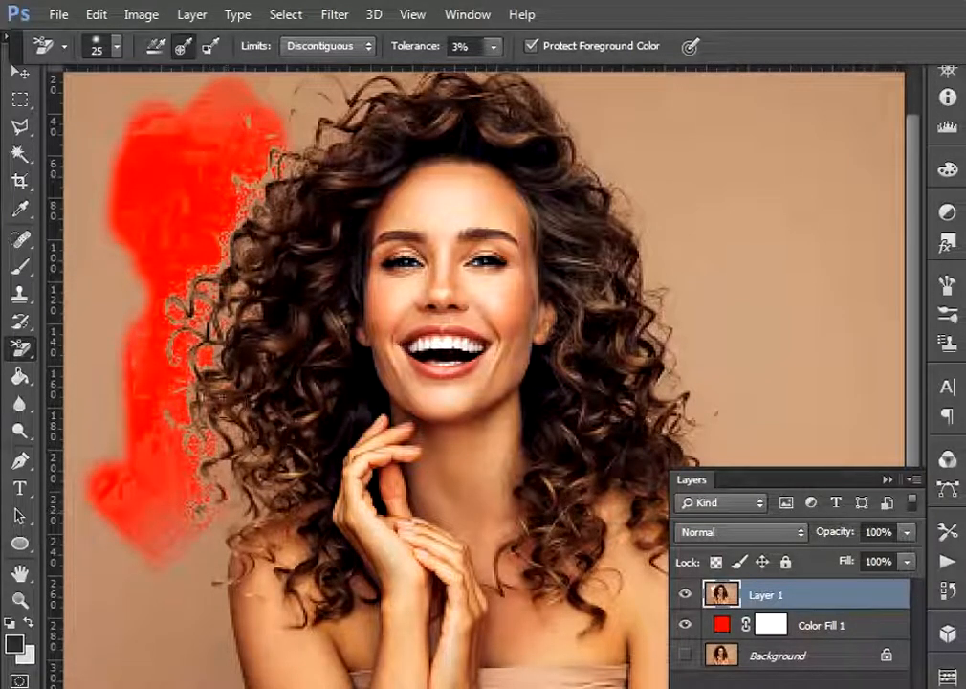
{"action": "key", "text": "ctrl+plus"}
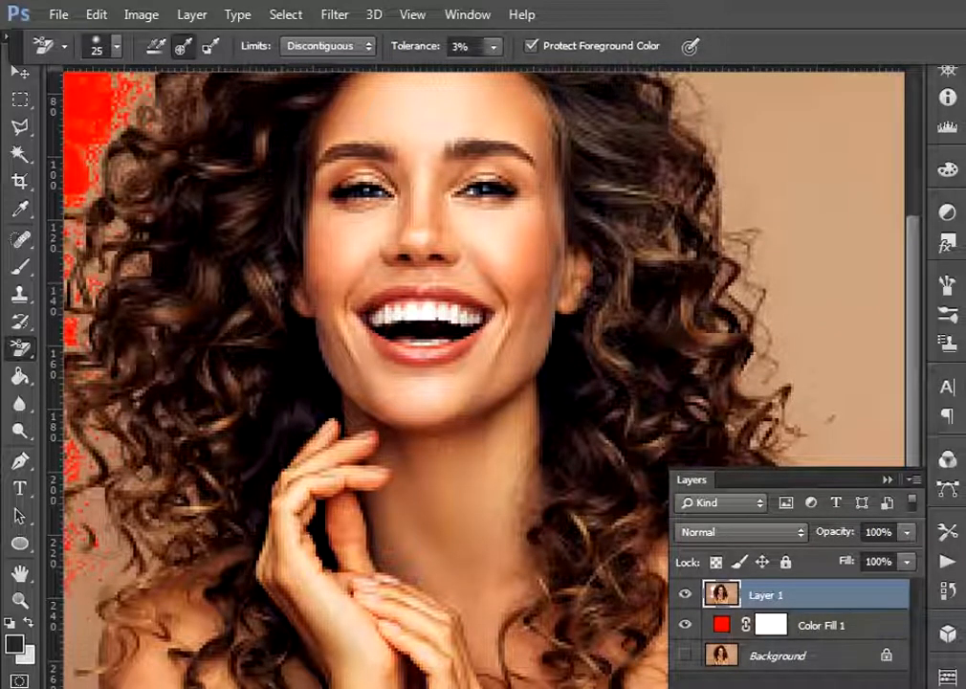
{"action": "scroll", "coordinate": [484, 379], "scroll_direction": "left", "scroll_amount": 4}
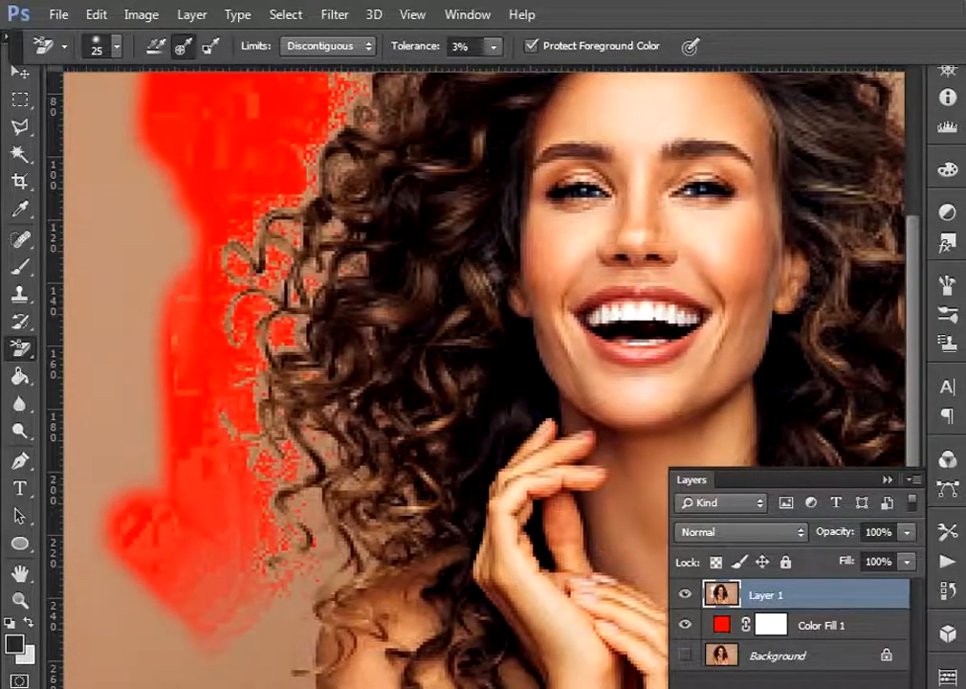
{"action": "mouse_move", "coordinate": [370, 259]}
{"action": "left_mouse_down"}
{"action": "mouse_move", "coordinate": [328, 269]}
{"action": "mouse_move", "coordinate": [324, 254]}
{"action": "mouse_move", "coordinate": [321, 287]}
{"action": "mouse_move", "coordinate": [303, 304]}
{"action": "mouse_move", "coordinate": [308, 342]}
{"action": "mouse_move", "coordinate": [302, 325]}
{"action": "mouse_move", "coordinate": [298, 381]}
{"action": "mouse_move", "coordinate": [269, 438]}
{"action": "mouse_move", "coordinate": [272, 427]}
{"action": "mouse_move", "coordinate": [292, 454]}
{"action": "left_mouse_up"}
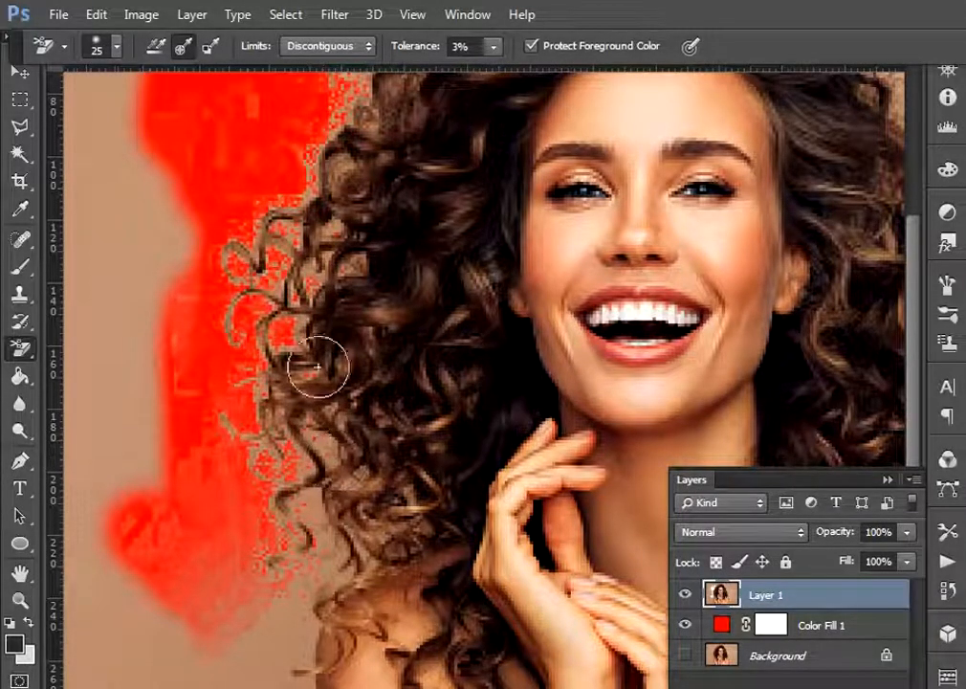
Step: Set the eraser tolerance to 15% and erase the beige remnants between the left curls down to the shoulder
{"action": "left_click", "coordinate": [492, 50]}
{"action": "left_click_drag", "start_coordinate": [499, 70], "coordinate": [507, 70]}
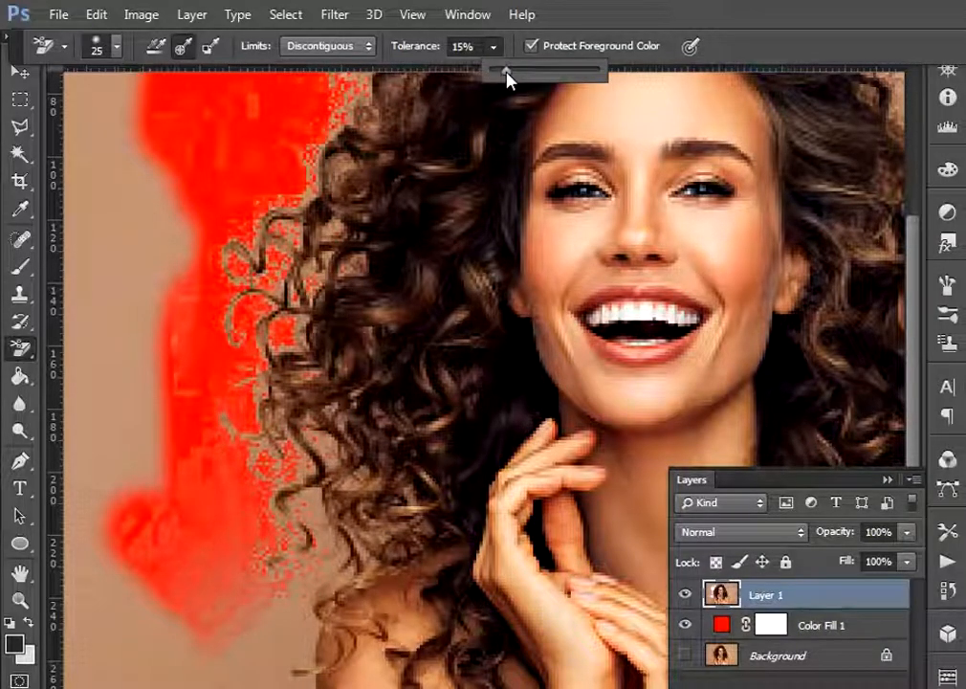
{"action": "mouse_move", "coordinate": [159, 250]}
{"action": "left_mouse_down"}
{"action": "mouse_move", "coordinate": [125, 230]}
{"action": "mouse_move", "coordinate": [136, 378]}
{"action": "mouse_move", "coordinate": [205, 220]}
{"action": "mouse_move", "coordinate": [252, 419]}
{"action": "mouse_move", "coordinate": [239, 287]}
{"action": "mouse_move", "coordinate": [259, 330]}
{"action": "mouse_move", "coordinate": [307, 311]}
{"action": "left_mouse_up"}
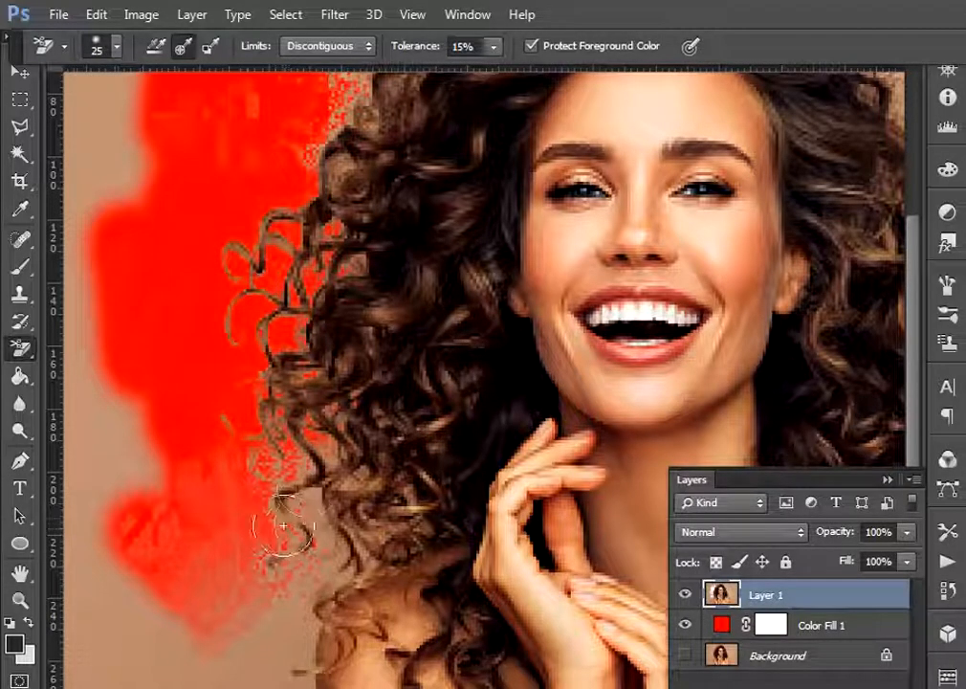
{"action": "mouse_move", "coordinate": [108, 442]}
{"action": "left_mouse_down"}
{"action": "mouse_move", "coordinate": [129, 528]}
{"action": "mouse_move", "coordinate": [139, 382]}
{"action": "mouse_move", "coordinate": [181, 304]}
{"action": "mouse_move", "coordinate": [195, 514]}
{"action": "mouse_move", "coordinate": [247, 355]}
{"action": "mouse_move", "coordinate": [255, 362]}
{"action": "mouse_move", "coordinate": [266, 542]}
{"action": "mouse_move", "coordinate": [287, 503]}
{"action": "mouse_move", "coordinate": [297, 388]}
{"action": "mouse_move", "coordinate": [311, 548]}
{"action": "mouse_move", "coordinate": [330, 390]}
{"action": "mouse_move", "coordinate": [299, 581]}
{"action": "left_mouse_up"}
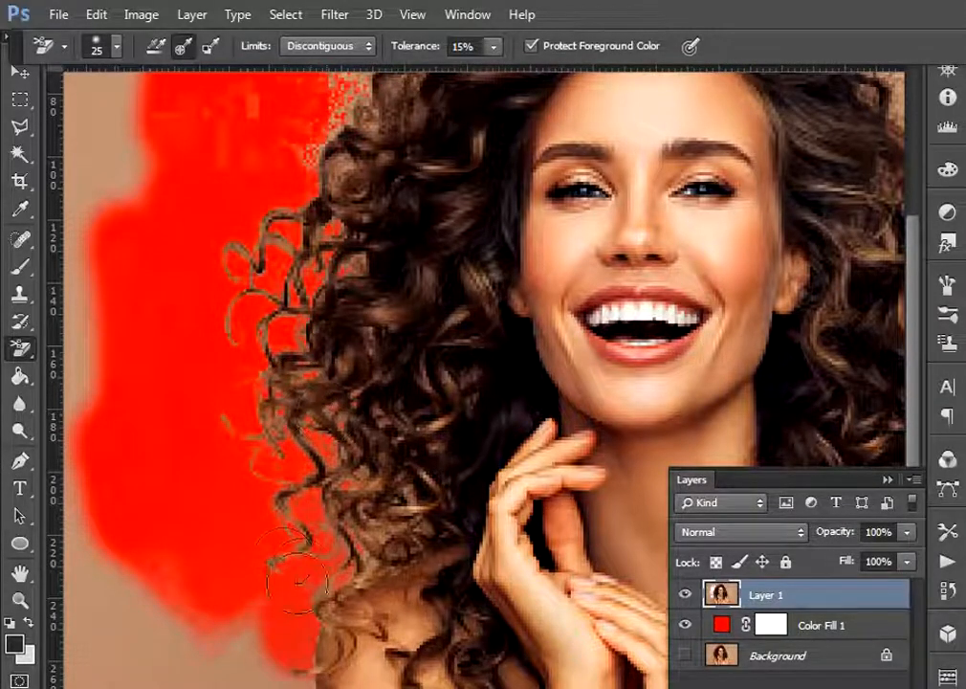
Step: Raise the eraser tolerance to 20% and clear the remaining backdrop in and around the left curls
{"action": "left_click", "coordinate": [493, 47]}
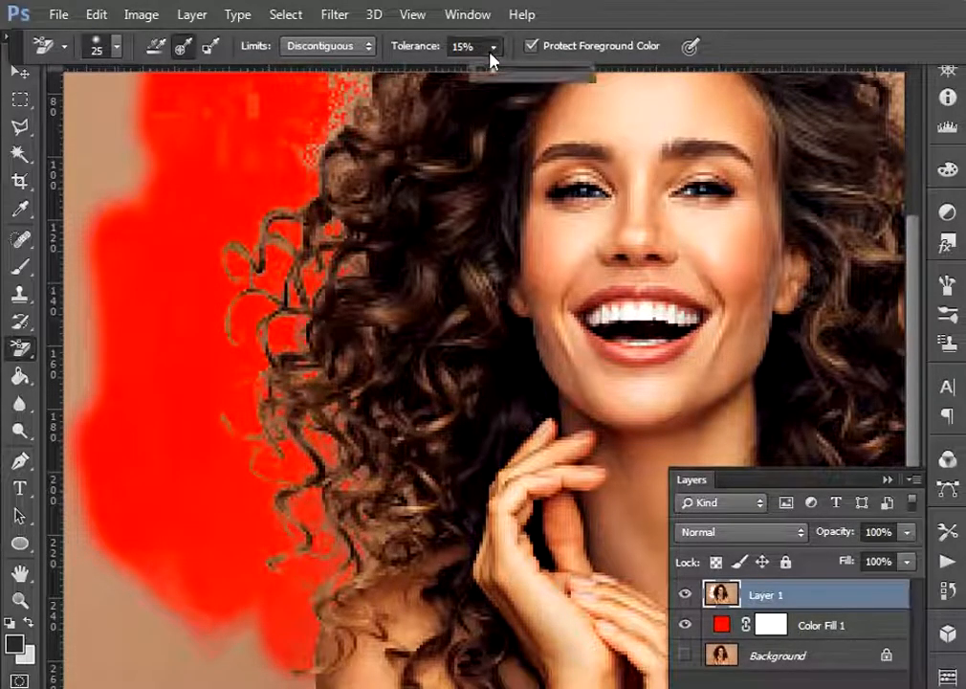
{"action": "left_click_drag", "start_coordinate": [492, 76], "coordinate": [499, 77]}
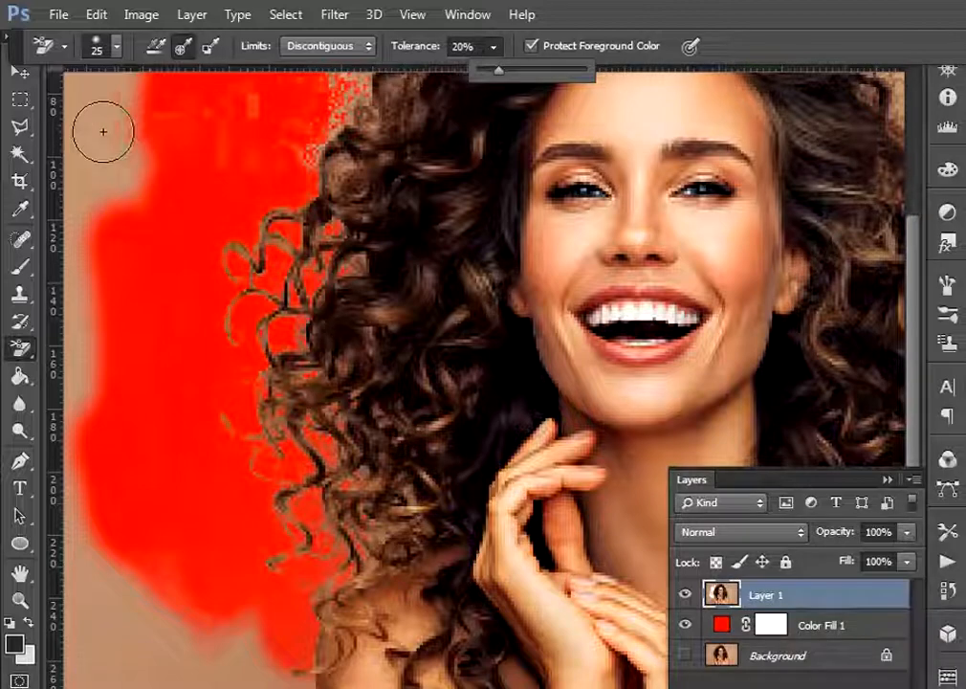
{"action": "mouse_move", "coordinate": [103, 129]}
{"action": "left_mouse_down"}
{"action": "mouse_move", "coordinate": [102, 146]}
{"action": "mouse_move", "coordinate": [164, 108]}
{"action": "left_mouse_up"}
{"action": "mouse_move", "coordinate": [228, 205]}
{"action": "left_mouse_down"}
{"action": "mouse_move", "coordinate": [322, 143]}
{"action": "mouse_move", "coordinate": [390, 193]}
{"action": "left_mouse_up"}
{"action": "mouse_move", "coordinate": [340, 257]}
{"action": "left_mouse_down"}
{"action": "mouse_move", "coordinate": [267, 531]}
{"action": "mouse_move", "coordinate": [260, 484]}
{"action": "mouse_move", "coordinate": [321, 493]}
{"action": "mouse_move", "coordinate": [306, 476]}
{"action": "mouse_move", "coordinate": [307, 540]}
{"action": "mouse_move", "coordinate": [298, 486]}
{"action": "mouse_move", "coordinate": [321, 434]}
{"action": "mouse_move", "coordinate": [344, 462]}
{"action": "mouse_move", "coordinate": [361, 462]}
{"action": "mouse_move", "coordinate": [368, 534]}
{"action": "mouse_move", "coordinate": [375, 489]}
{"action": "mouse_move", "coordinate": [352, 423]}
{"action": "left_mouse_up"}
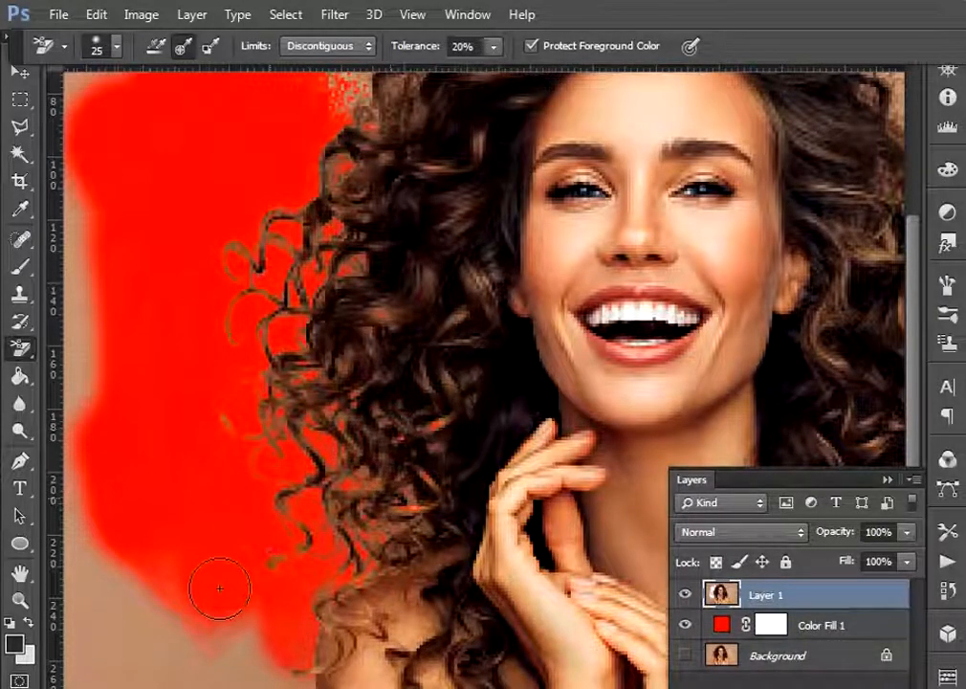
{"action": "left_click_drag", "start_coordinate": [220, 589], "coordinate": [220, 639]}
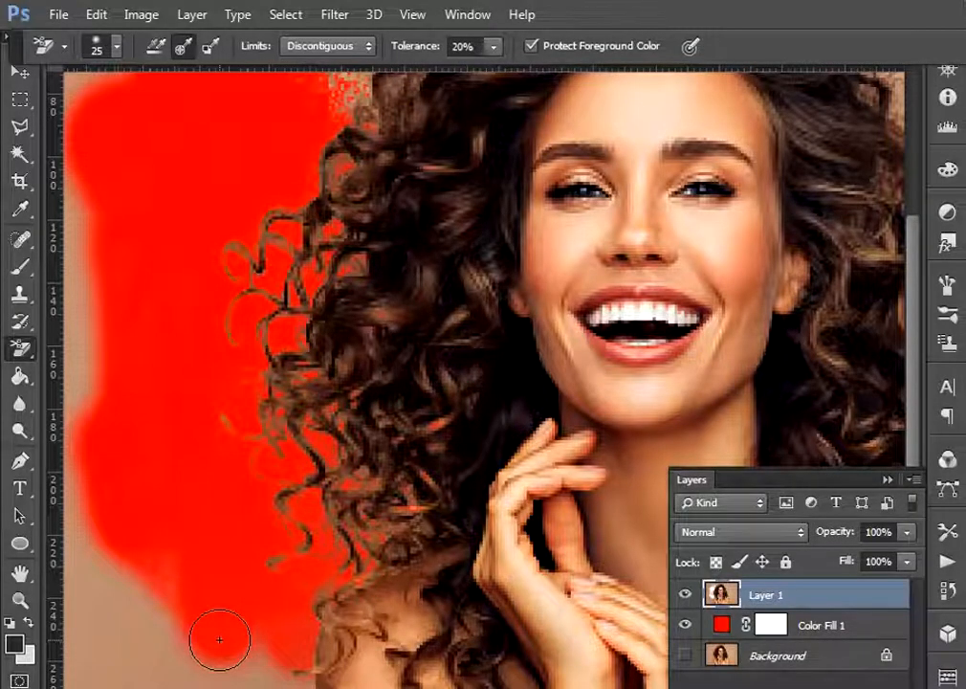
Step: Erase the backdrop around the top of the hair and down the right side of the curls to the shoulder
{"action": "key", "text": "ctrl+minus"}
{"action": "key", "text": "ctrl+minus"}
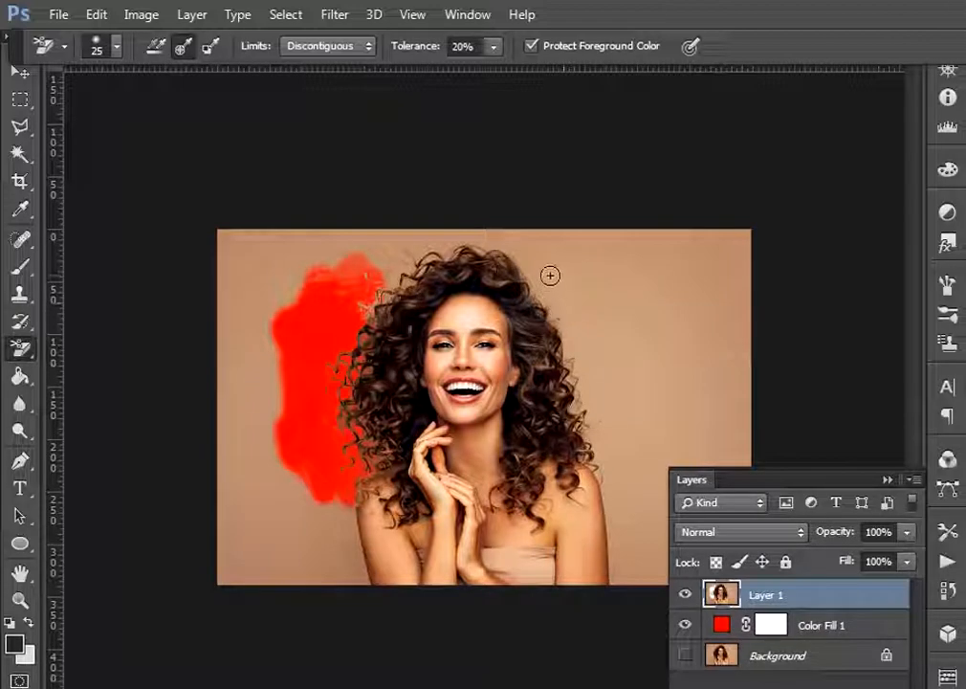
{"action": "mouse_move", "coordinate": [554, 254]}
{"action": "left_mouse_down"}
{"action": "mouse_move", "coordinate": [378, 247]}
{"action": "mouse_move", "coordinate": [363, 261]}
{"action": "mouse_move", "coordinate": [384, 317]}
{"action": "left_mouse_up"}
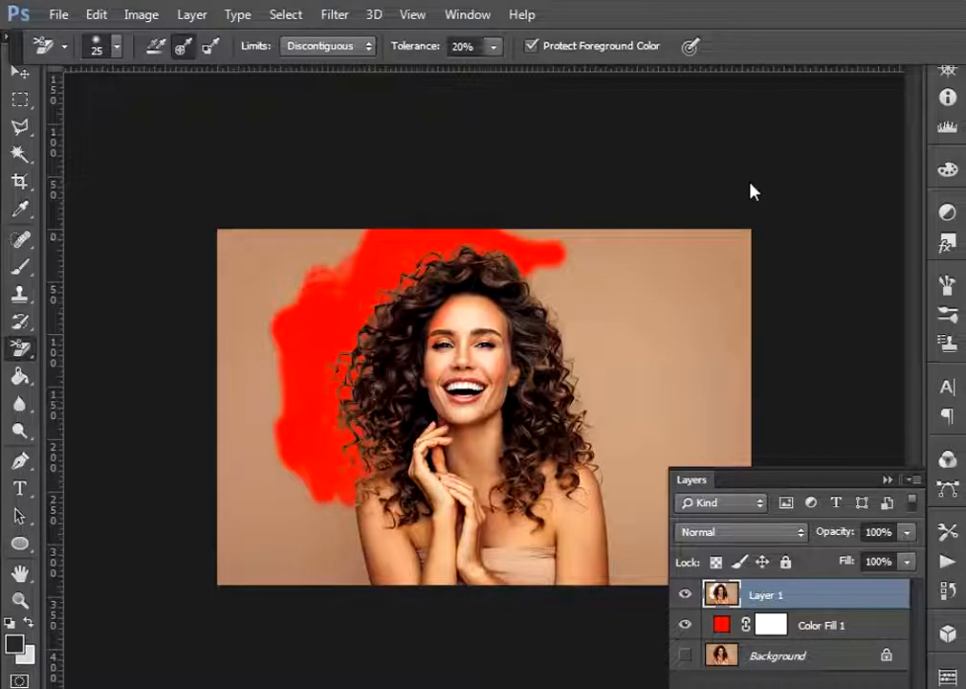
{"action": "mouse_move", "coordinate": [610, 268]}
{"action": "left_mouse_down"}
{"action": "mouse_move", "coordinate": [534, 283]}
{"action": "mouse_move", "coordinate": [586, 422]}
{"action": "mouse_move", "coordinate": [583, 304]}
{"action": "mouse_move", "coordinate": [593, 324]}
{"action": "mouse_move", "coordinate": [573, 285]}
{"action": "mouse_move", "coordinate": [622, 336]}
{"action": "mouse_move", "coordinate": [619, 514]}
{"action": "left_mouse_up"}
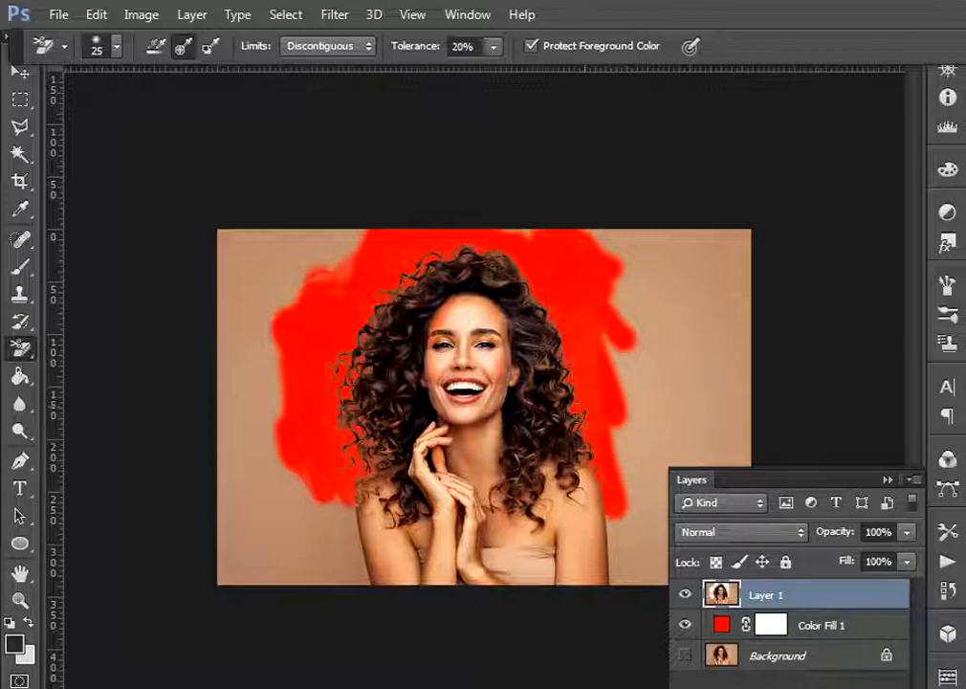
Step: Try to erase the backdrop beside the left shoulder and arm at 20% tolerance, and undo it
{"action": "mouse_move", "coordinate": [282, 493]}
{"action": "left_mouse_down"}
{"action": "mouse_move", "coordinate": [297, 563]}
{"action": "mouse_move", "coordinate": [325, 548]}
{"action": "mouse_move", "coordinate": [318, 500]}
{"action": "mouse_move", "coordinate": [366, 659]}
{"action": "mouse_move", "coordinate": [351, 419]}
{"action": "left_mouse_up"}
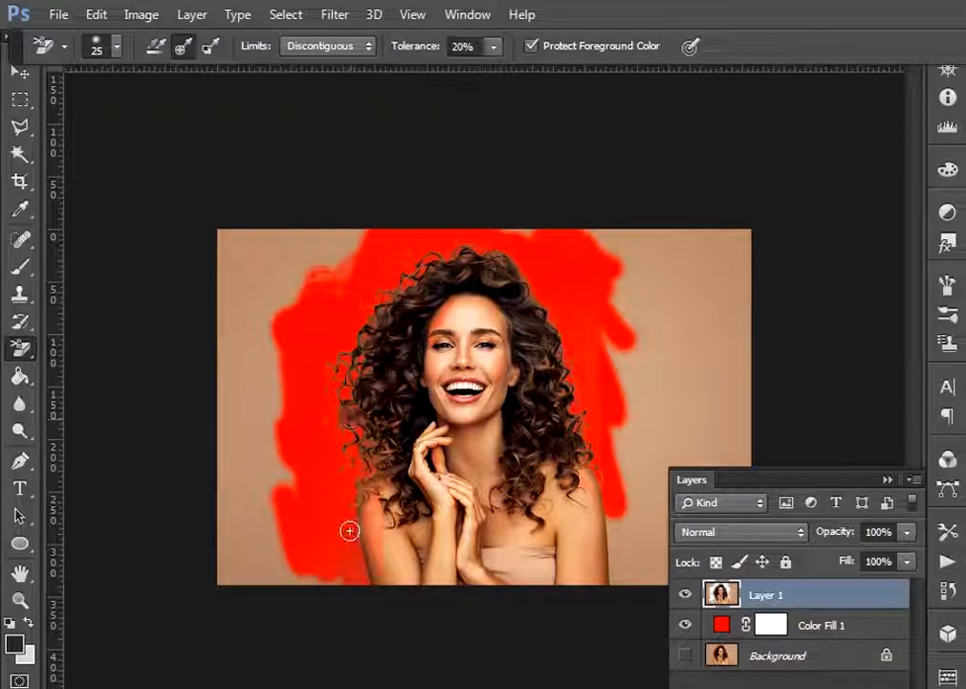
{"action": "mouse_move", "coordinate": [265, 527]}
{"action": "left_mouse_down"}
{"action": "mouse_move", "coordinate": [302, 628]}
{"action": "mouse_move", "coordinate": [311, 516]}
{"action": "left_mouse_up"}
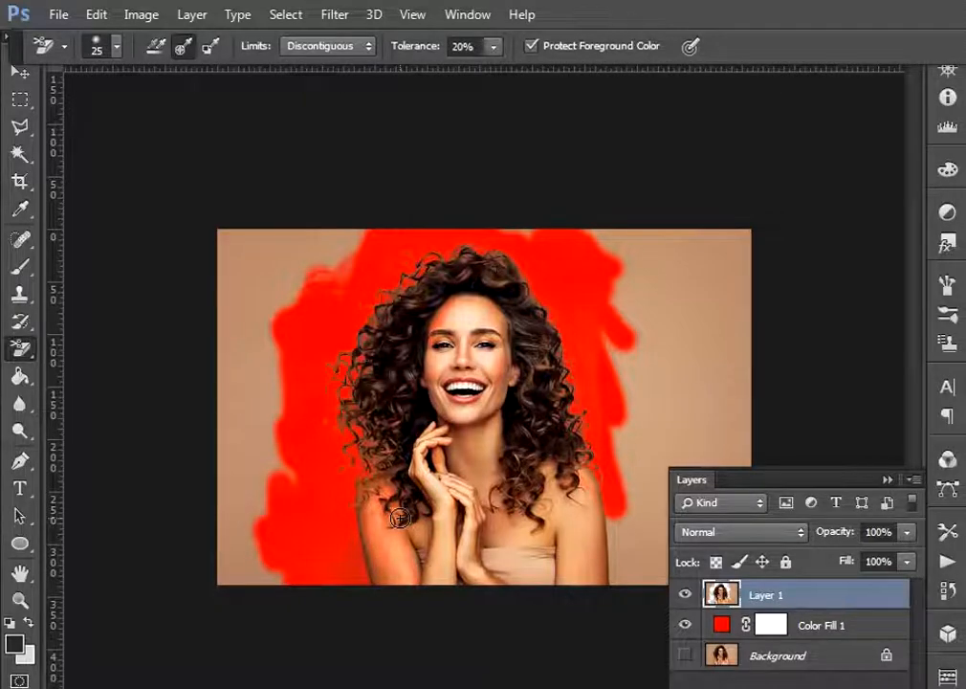
{"action": "key", "text": "ctrl+plus"}
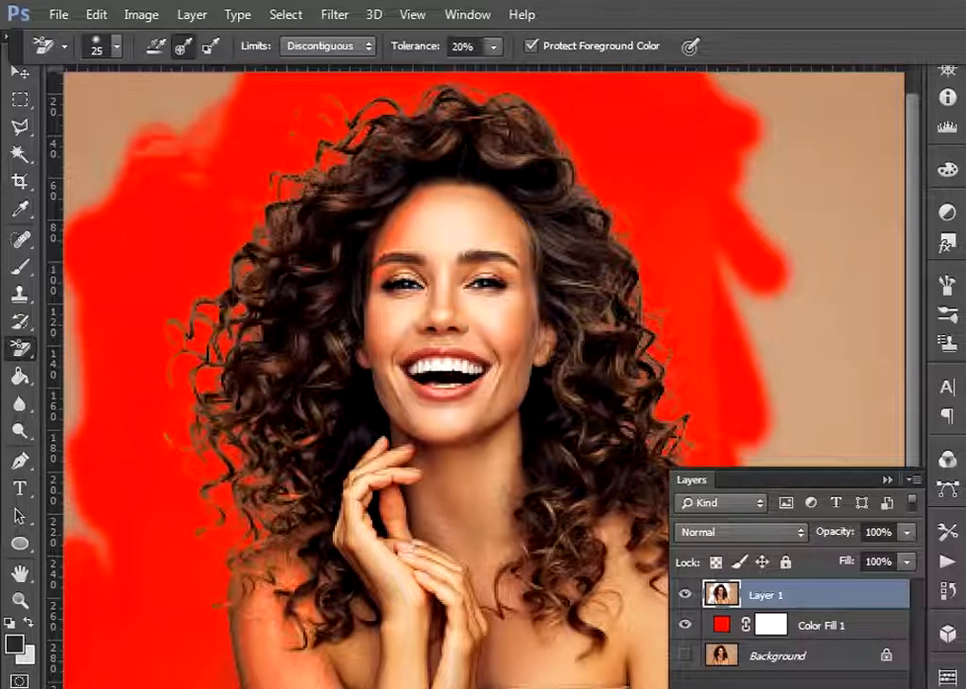
{"action": "scroll", "coordinate": [483, 379], "scroll_direction": "left", "scroll_amount": 1}
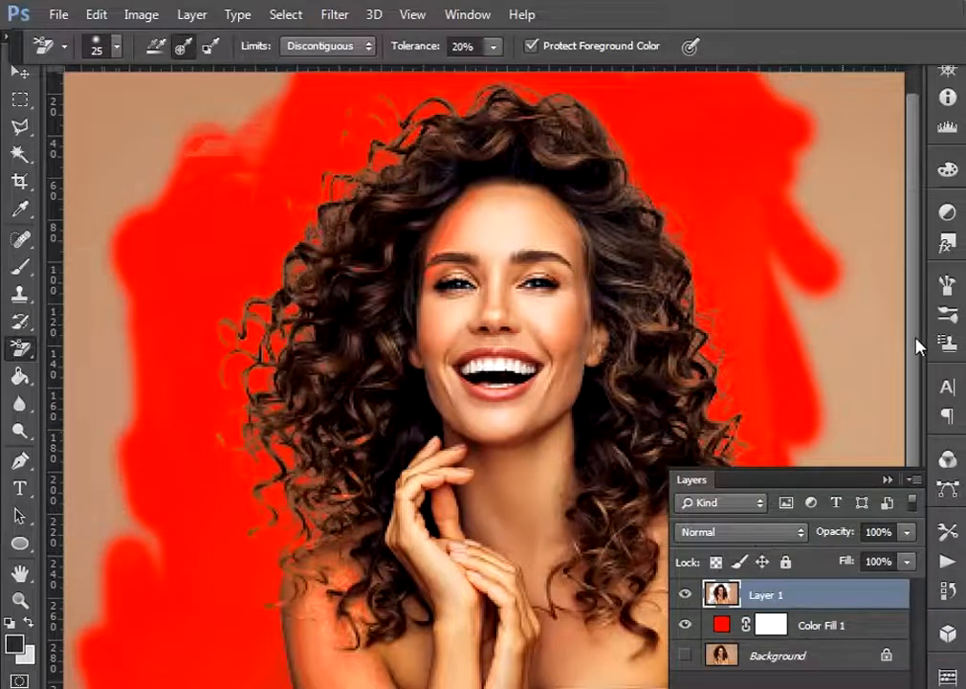
{"action": "scroll", "coordinate": [916, 341], "scroll_direction": "down", "scroll_amount": 1}
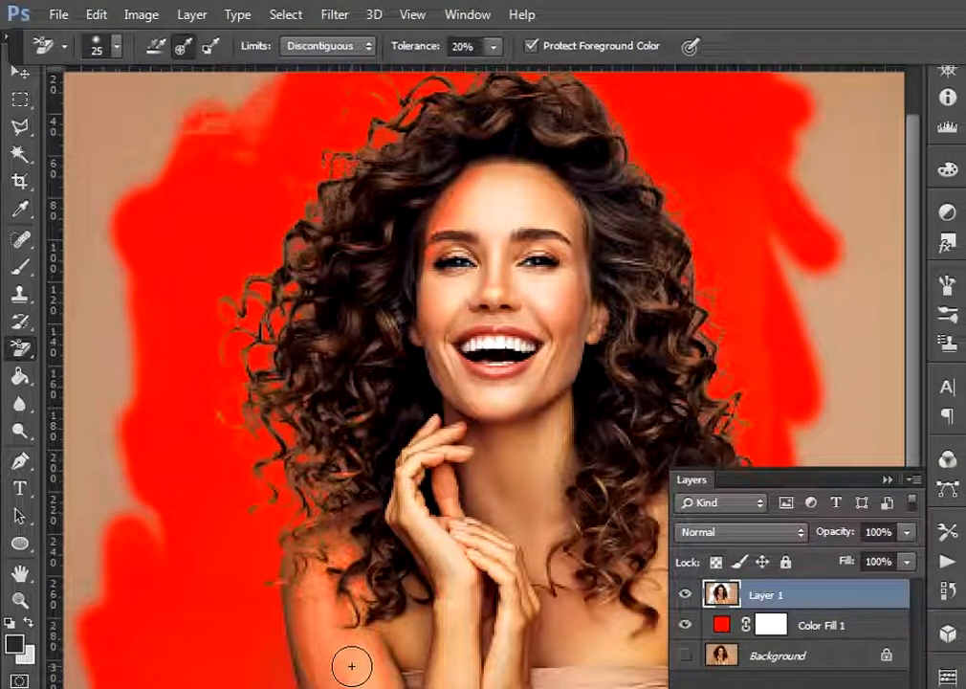
{"action": "key", "text": "ctrl+z"}
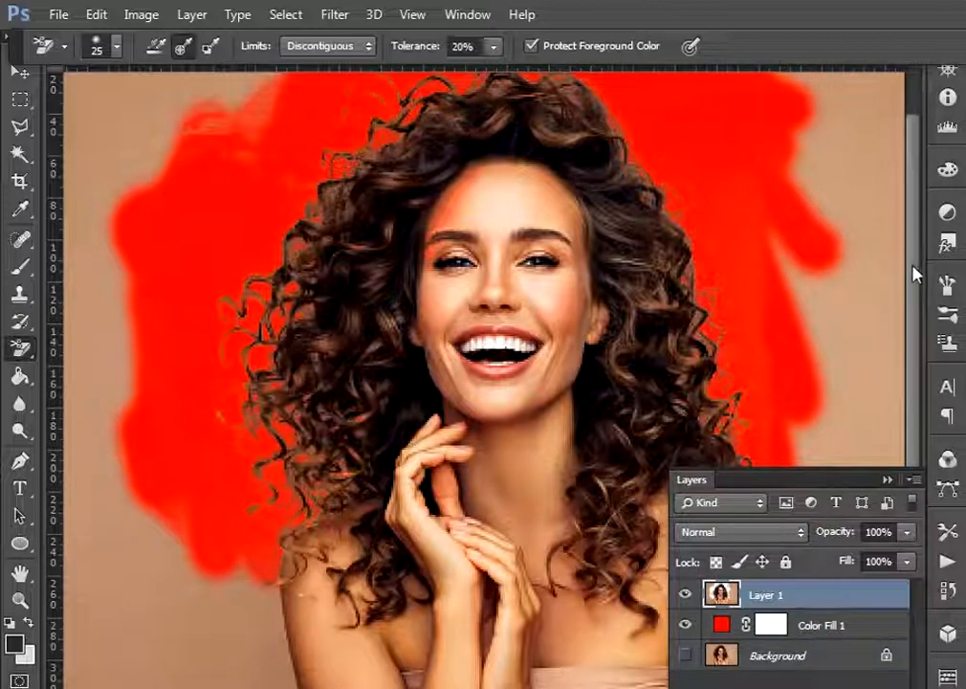
Step: Select the leftover beige backdrop on each side of the woman with the Magic Wand and delete it from Layer 1
{"action": "left_click", "coordinate": [21, 168]}
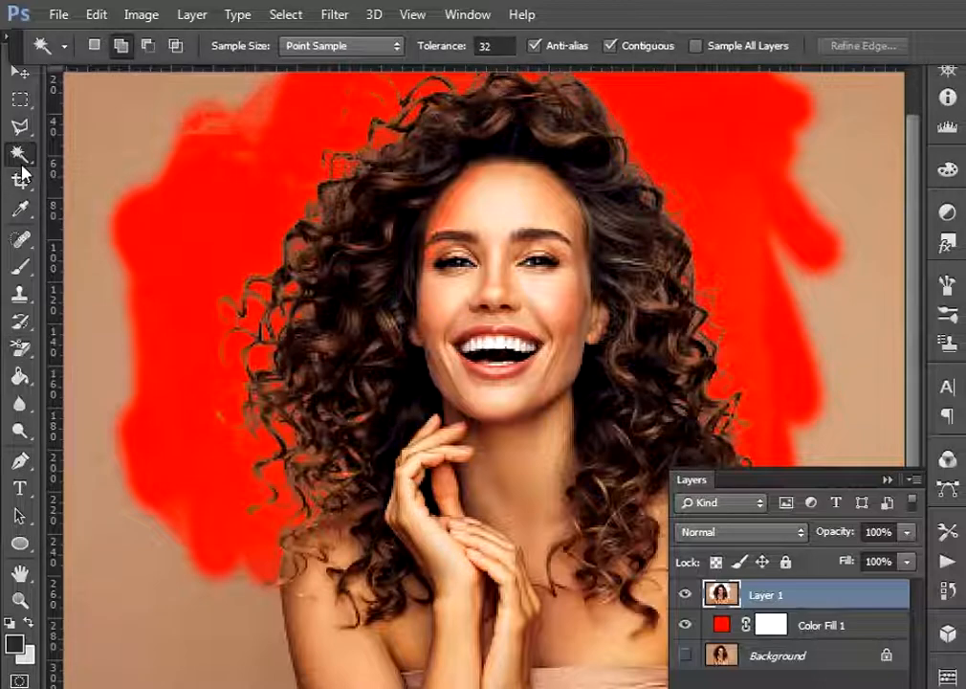
{"action": "right_click", "coordinate": [21, 163]}
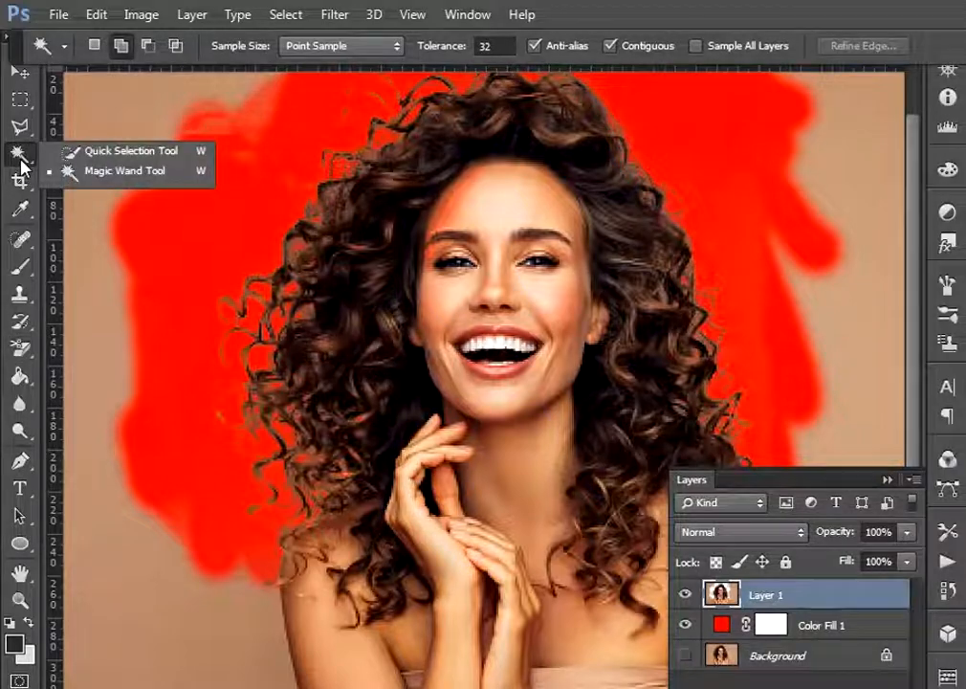
{"action": "left_click", "coordinate": [91, 172]}
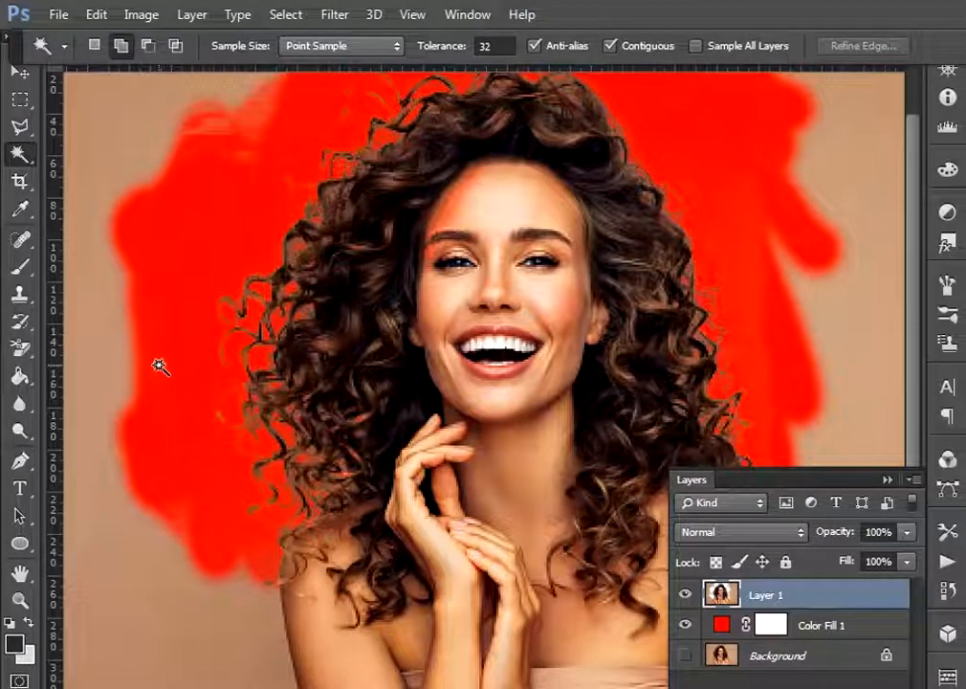
{"action": "key", "text": "ctrl+minus"}
{"action": "key", "text": "ctrl+minus"}
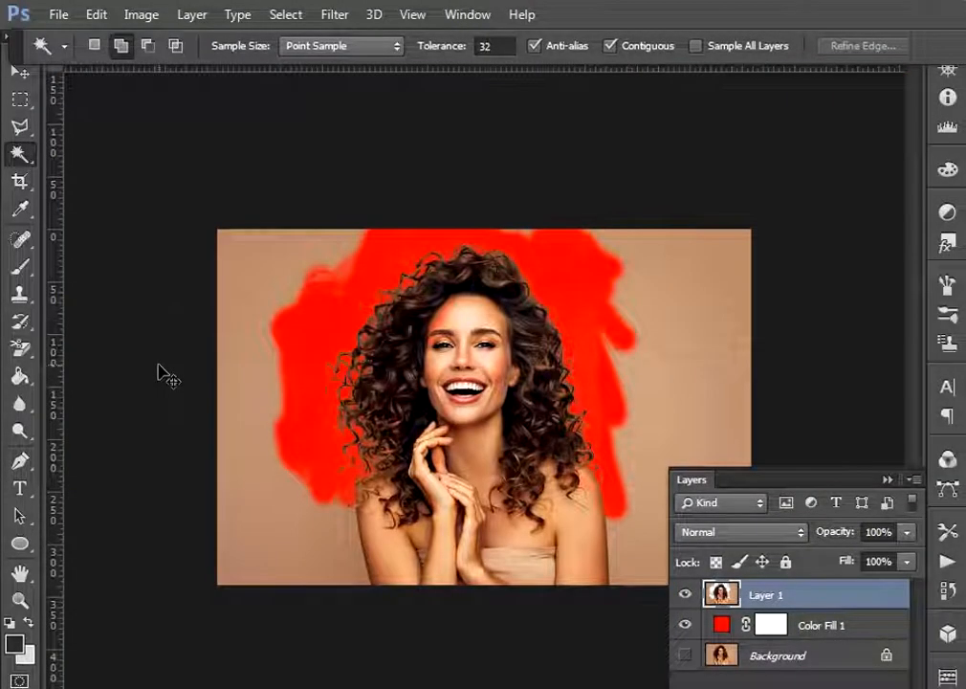
{"action": "left_click", "coordinate": [287, 534]}
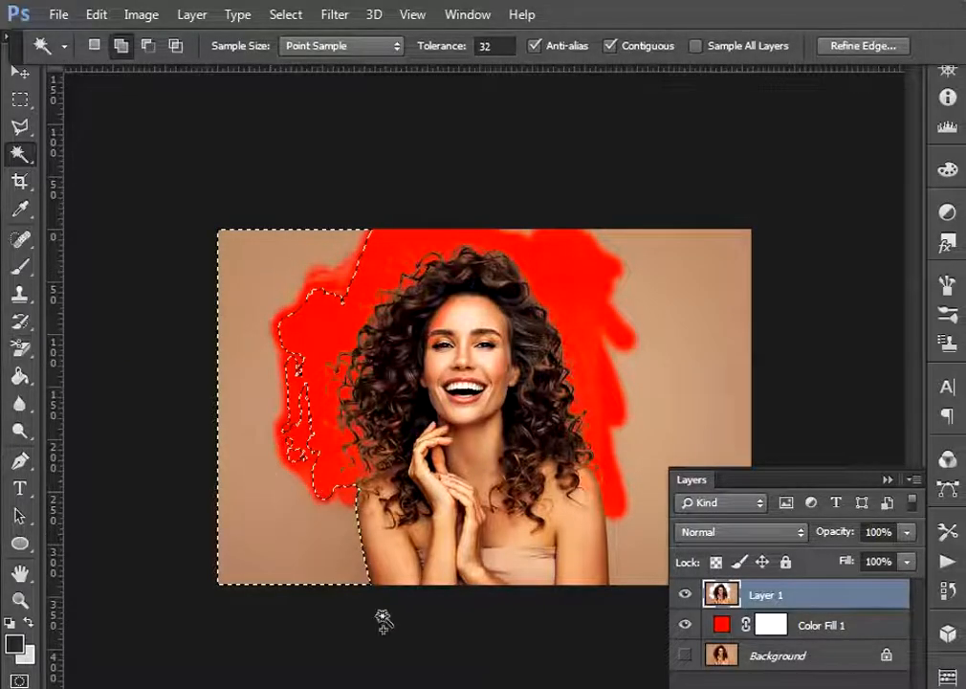
{"action": "key", "text": "Delete"}
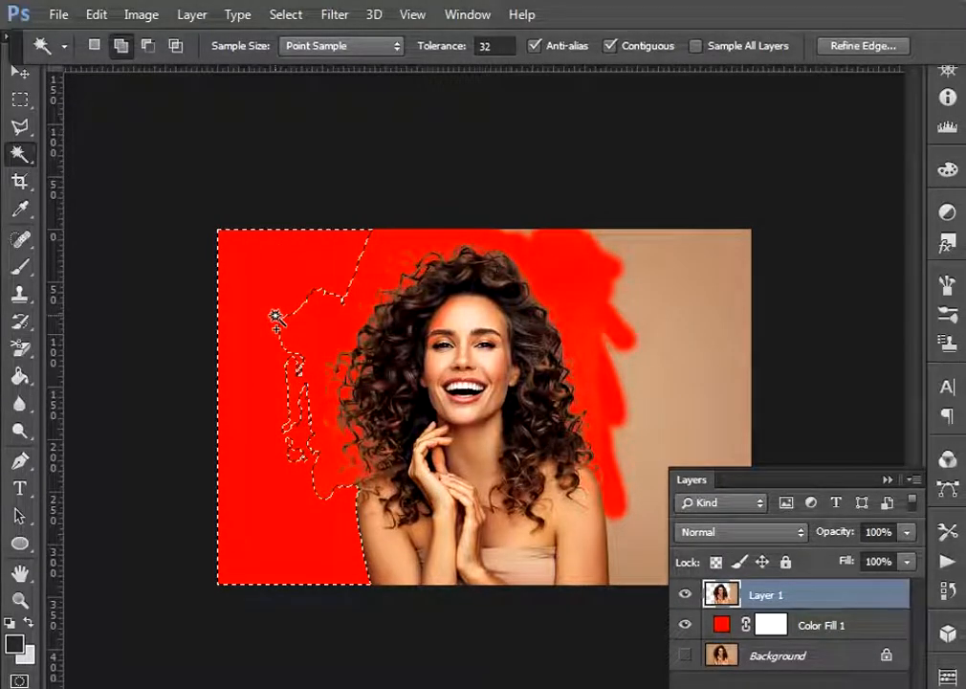
{"action": "key", "text": "ctrl+d"}
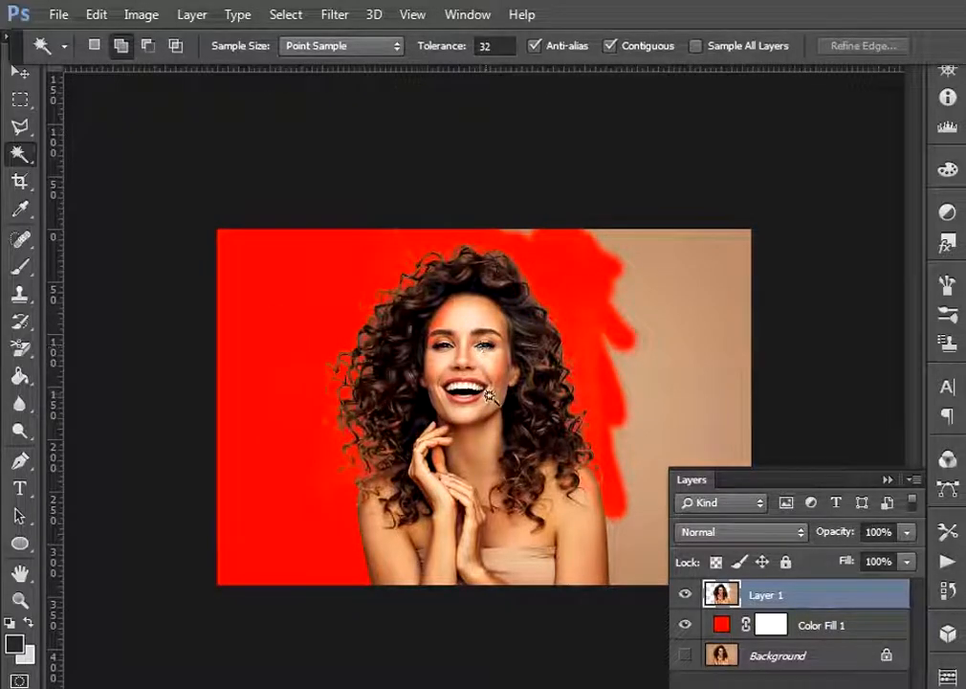
{"action": "left_click", "coordinate": [664, 418]}
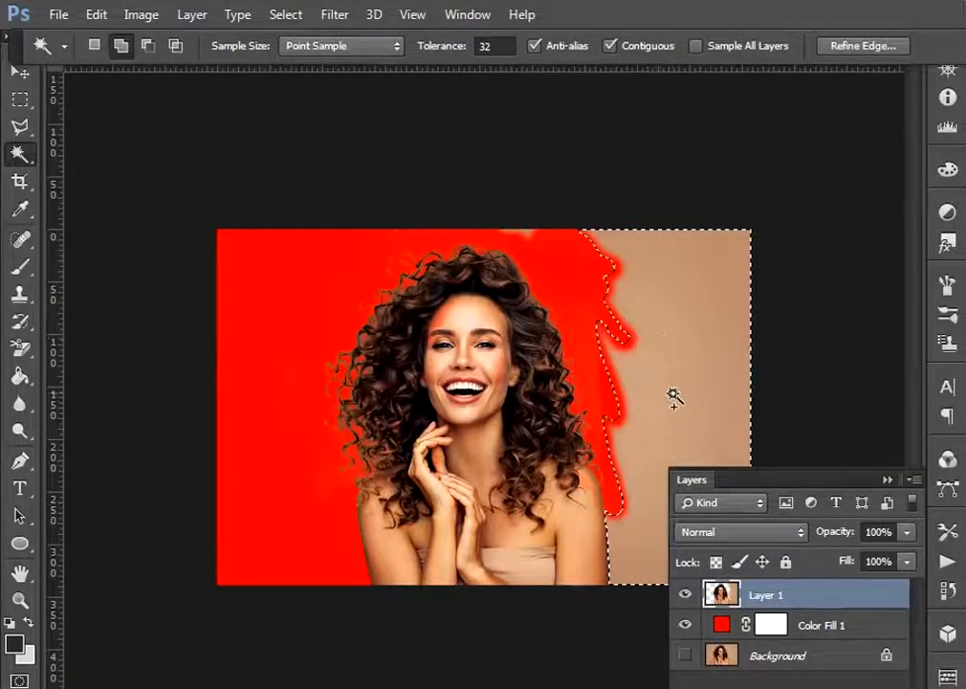
{"action": "key", "text": "Delete"}
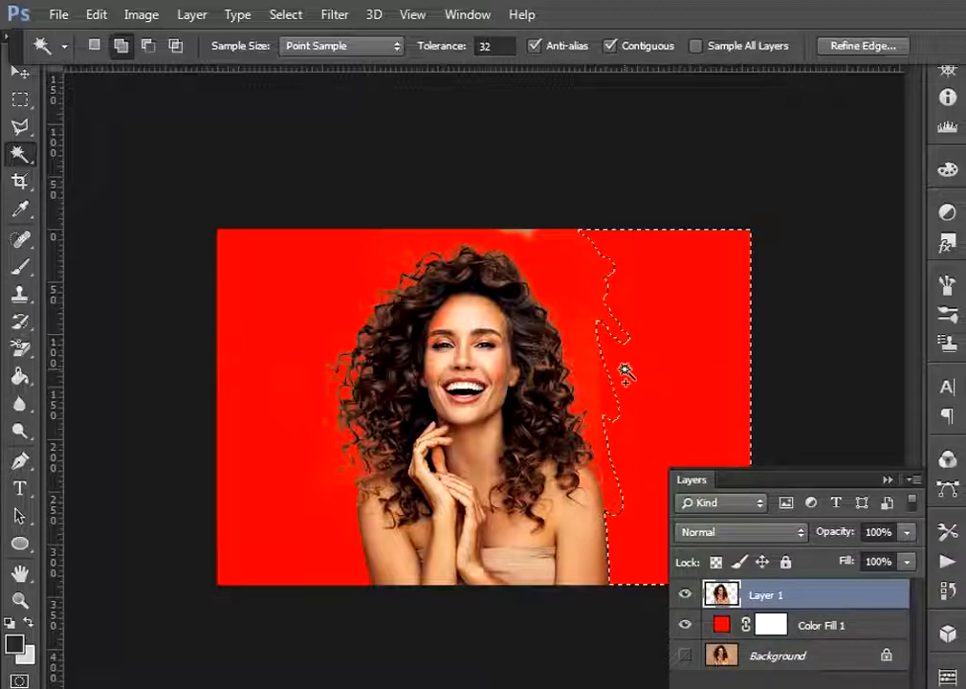
Step: Select the leftover beige patch above the hair with the Magic Wand, delete it from Layer 1, and clear the selection
{"action": "key", "text": "ctrl+d"}
{"action": "left_click", "coordinate": [517, 233]}
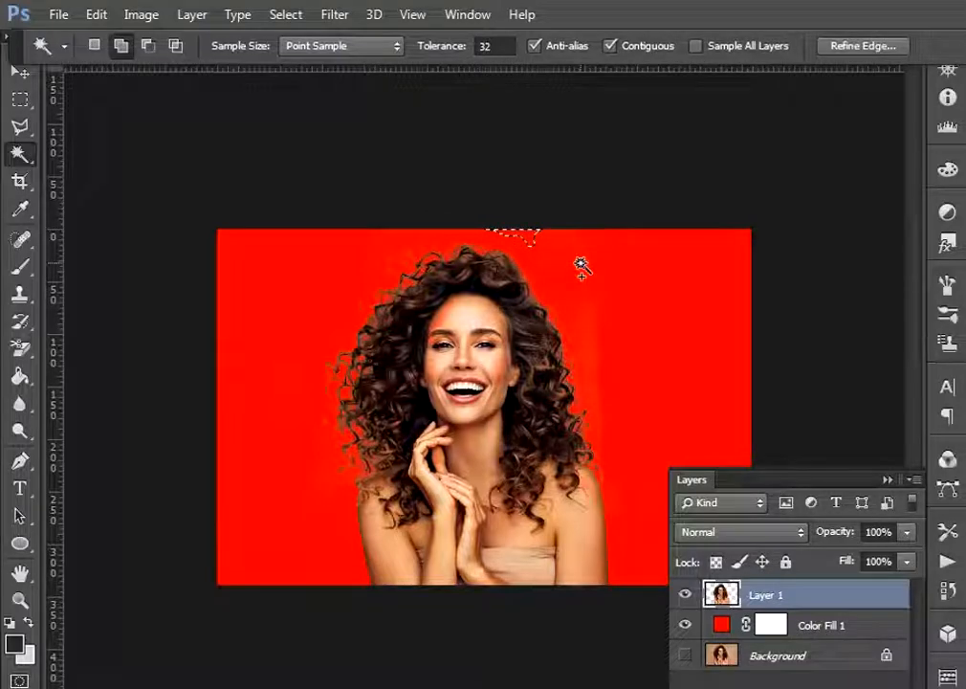
{"action": "key", "text": "ctrl+d"}
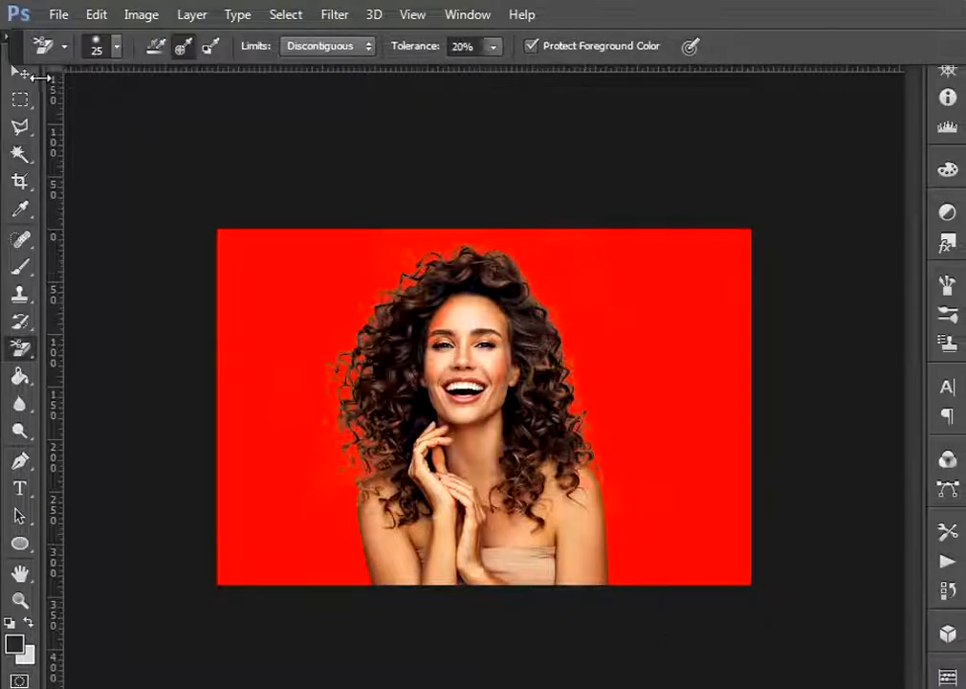
Step: Hide the red Color Fill 1 layer to check the cutout against transparency, and show it again
{"action": "left_click", "coordinate": [35, 76]}
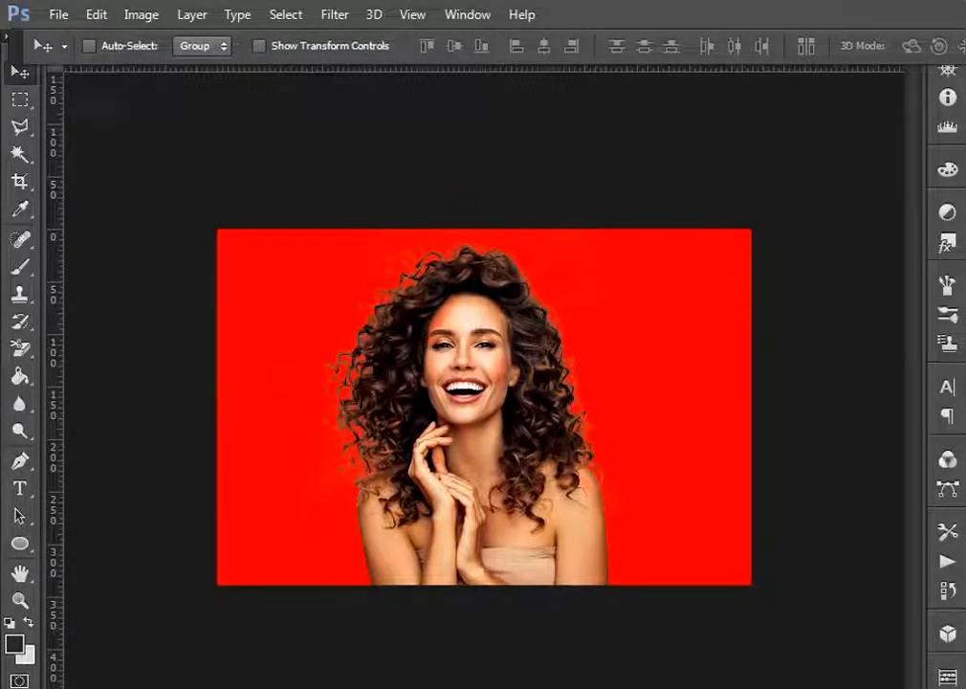
{"action": "key", "text": "F7"}
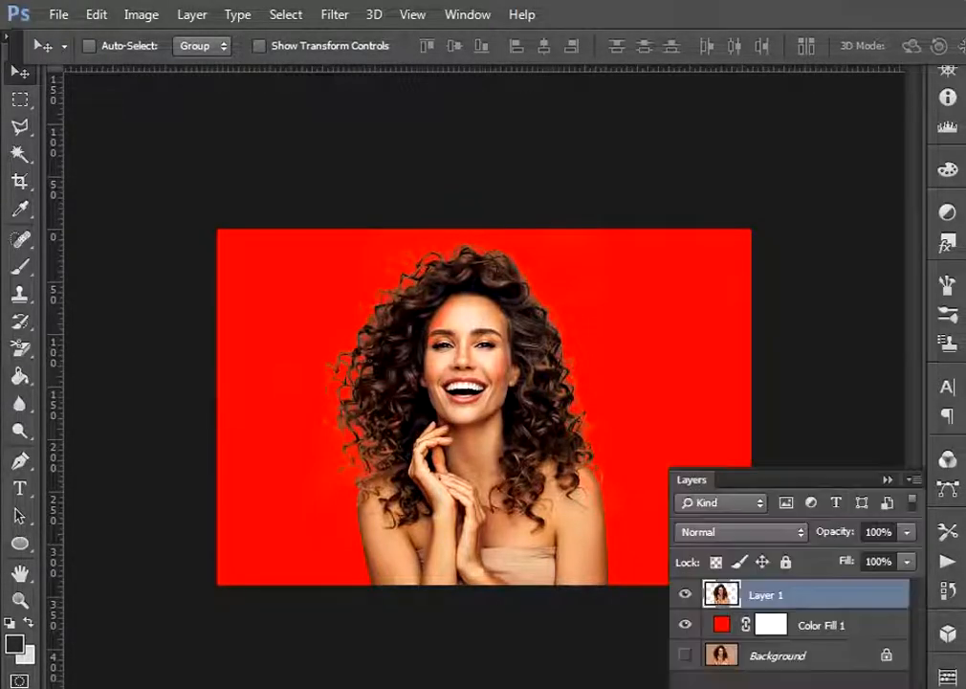
{"action": "left_click", "coordinate": [685, 626]}
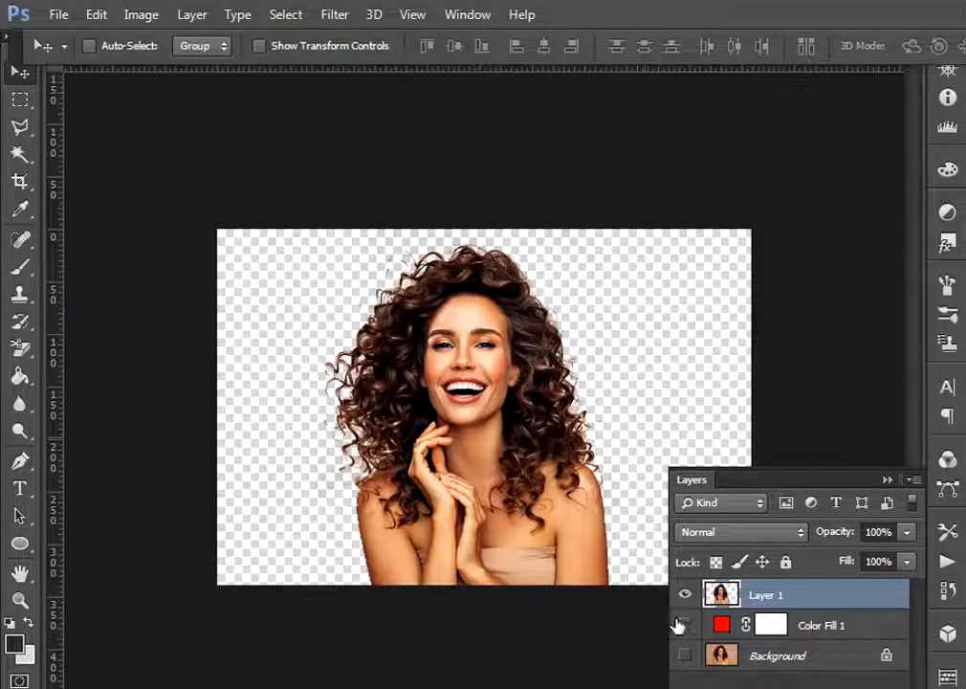
{"action": "left_click", "coordinate": [687, 630]}
{"action": "left_click", "coordinate": [688, 631]}
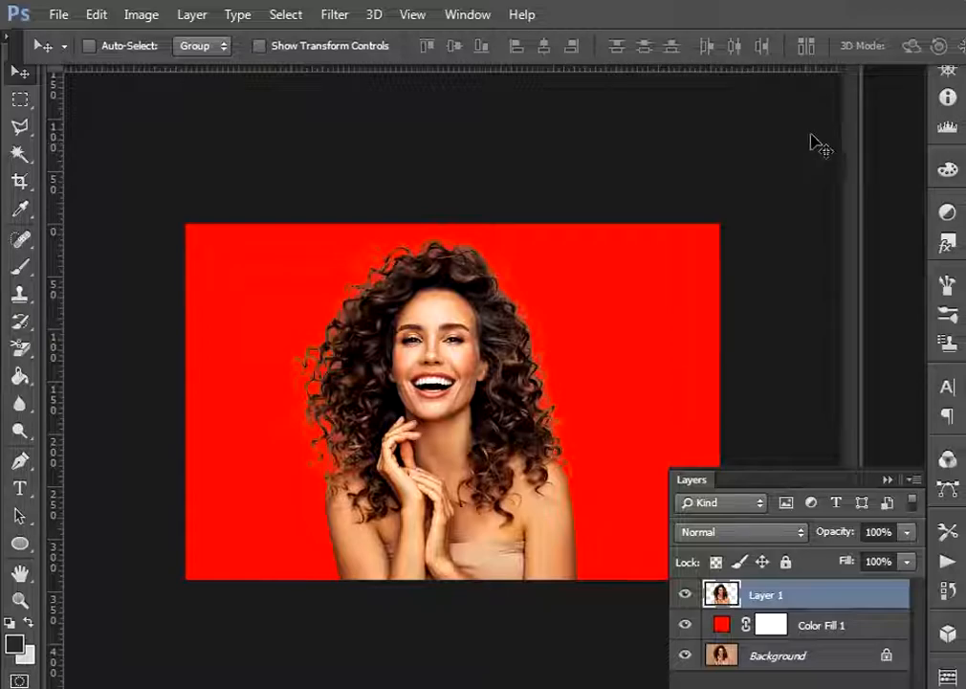
Step: Place the brickwall image from the desktop into the portrait document, aligned with the canvas's left edge
{"action": "left_click", "coordinate": [961, 7]}
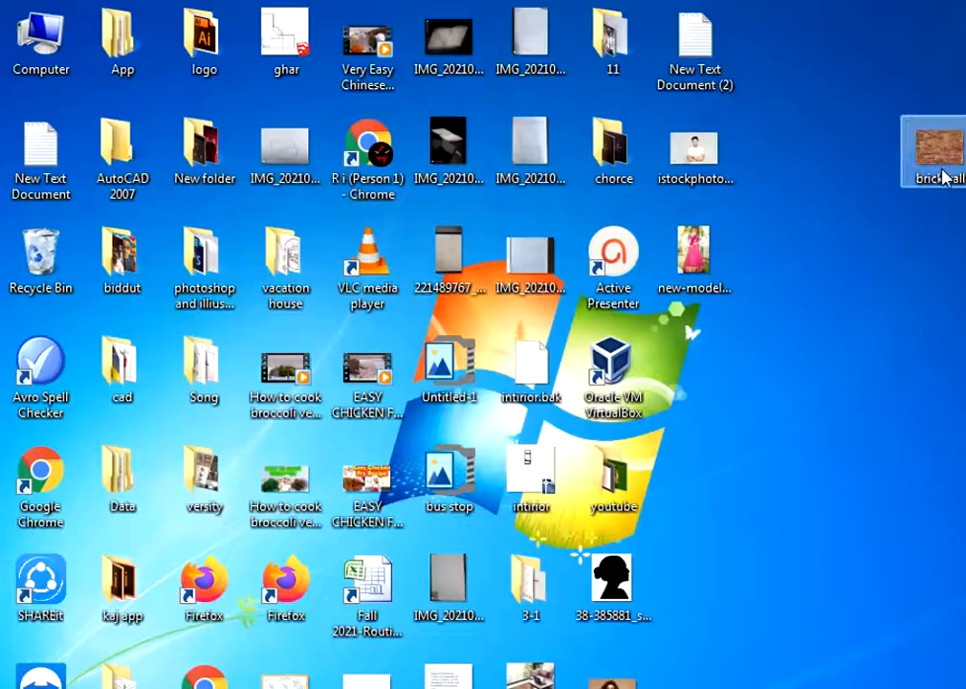
{"action": "left_click_drag", "start_coordinate": [943, 177], "coordinate": [431, 416]}
{"action": "left_click_drag", "start_coordinate": [533, 386], "coordinate": [517, 385]}
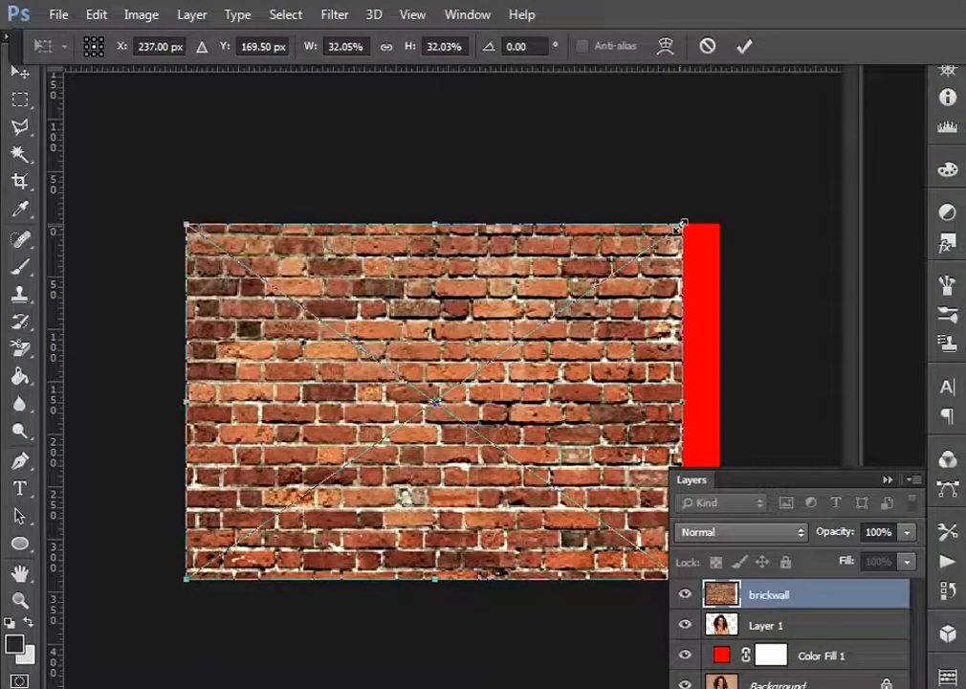
Step: Enlarge the brick wall to about 42% so it covers the canvas, confirm the placement, and move its layer below Layer 1
{"action": "left_click_drag", "start_coordinate": [682, 226], "coordinate": [879, 180]}
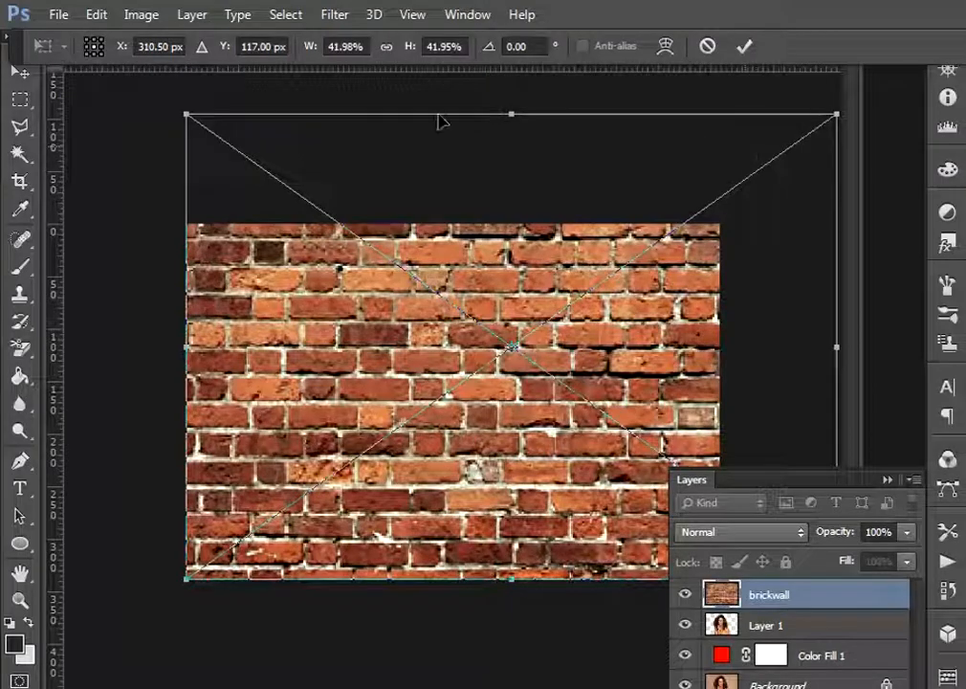
{"action": "left_click", "coordinate": [19, 72]}
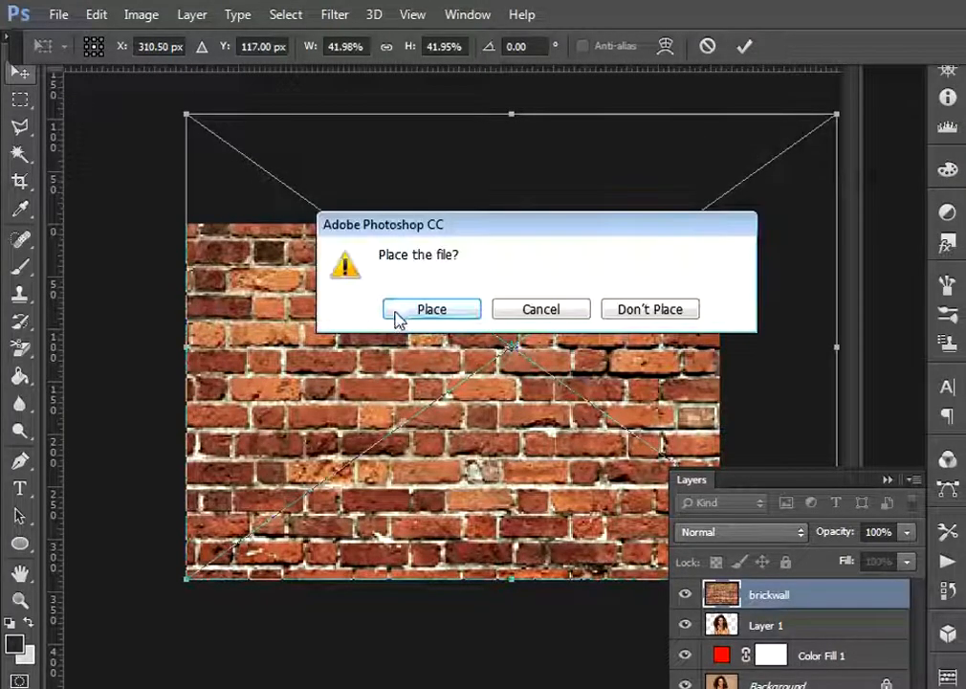
{"action": "left_click", "coordinate": [396, 316]}
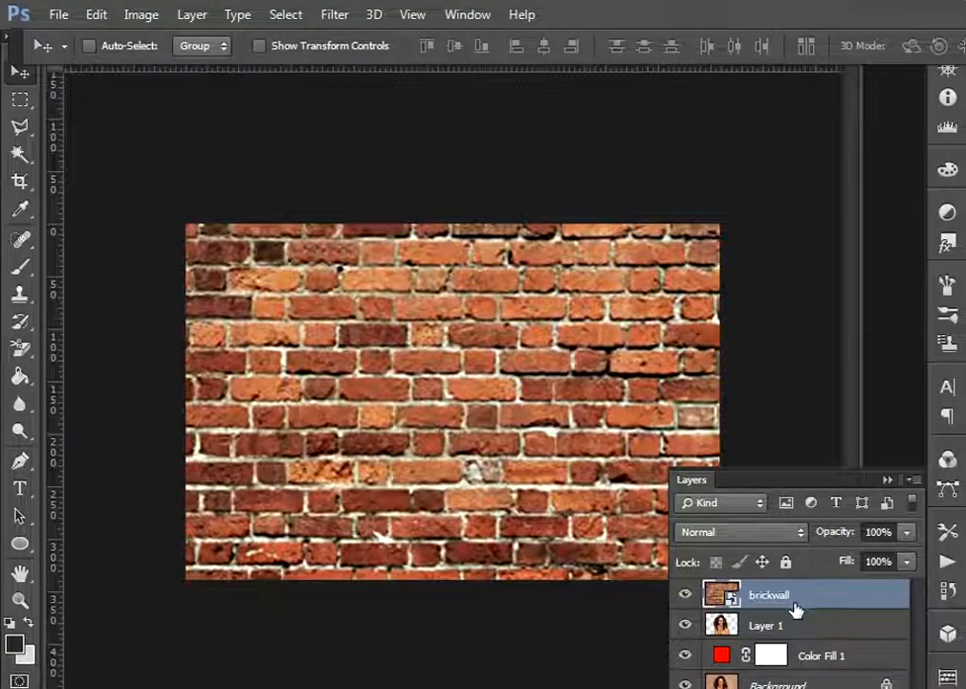
{"action": "left_click_drag", "start_coordinate": [800, 606], "coordinate": [793, 639]}
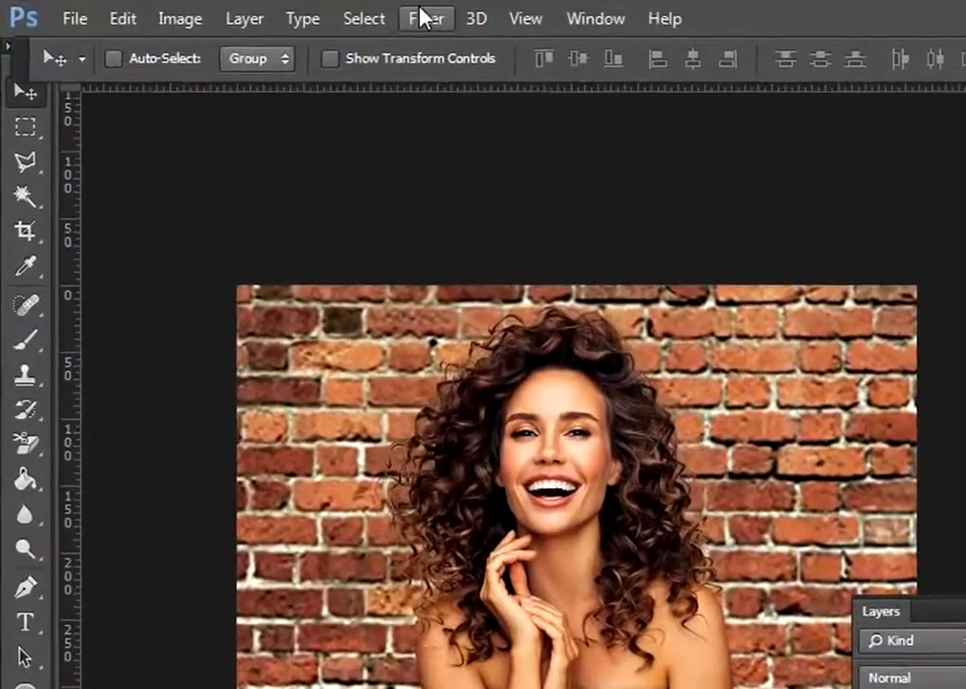
Step: Apply a Gaussian Blur with a 1.4-pixel radius to the brickwall layer and collapse the Layers panel
{"action": "left_click", "coordinate": [422, 17]}
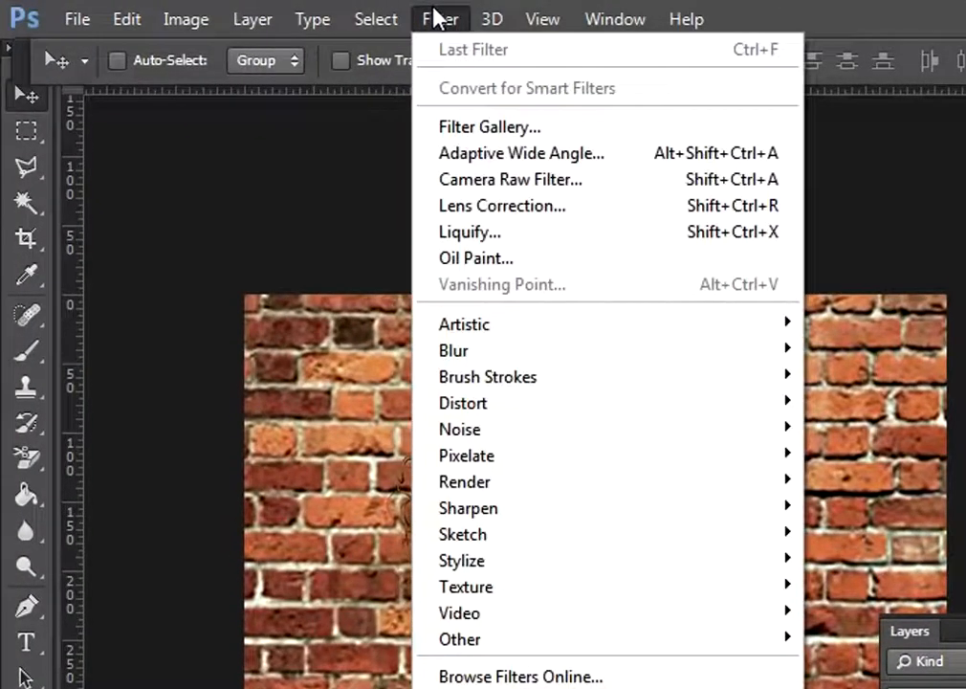
{"action": "mouse_move", "coordinate": [486, 352]}
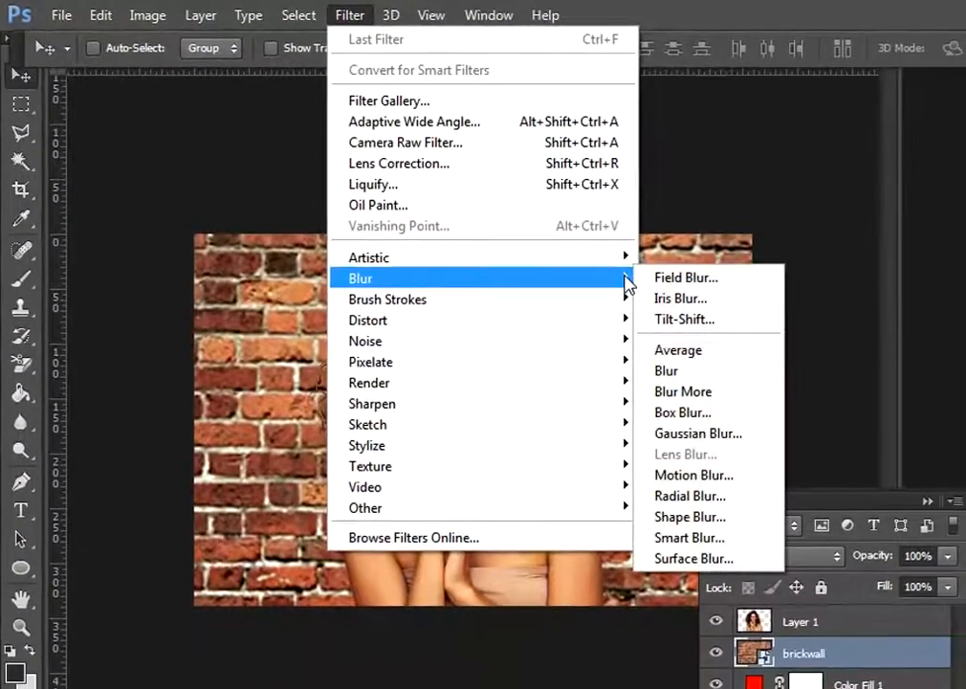
{"action": "left_click", "coordinate": [697, 435]}
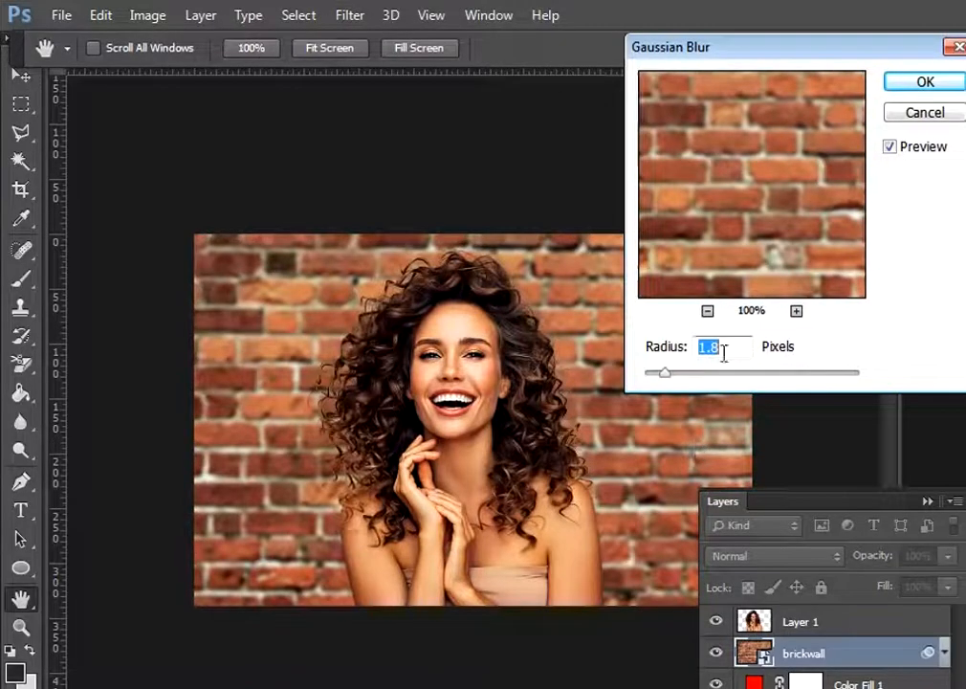
{"action": "mouse_move", "coordinate": [669, 376]}
{"action": "left_mouse_down"}
{"action": "mouse_move", "coordinate": [677, 381]}
{"action": "mouse_move", "coordinate": [665, 381]}
{"action": "left_mouse_up"}
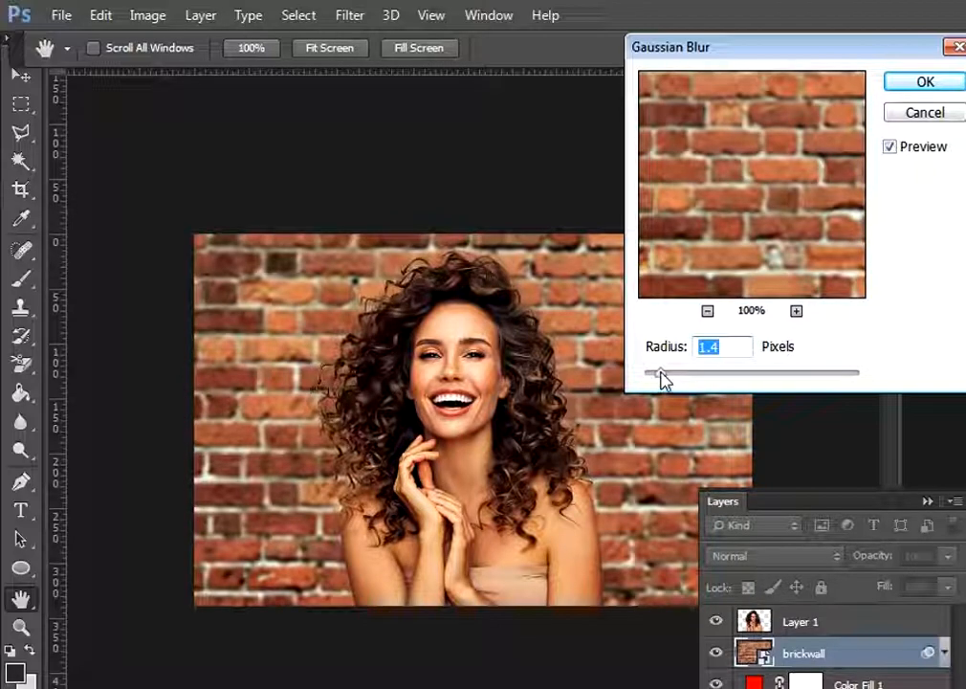
{"action": "left_click", "coordinate": [924, 82]}
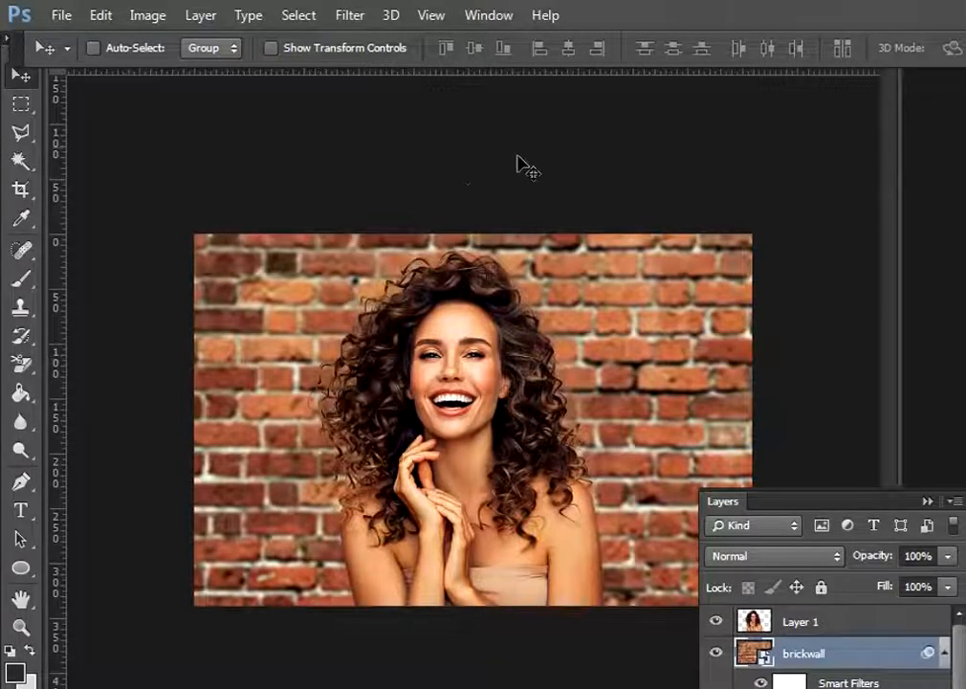
{"action": "left_click", "coordinate": [927, 502]}
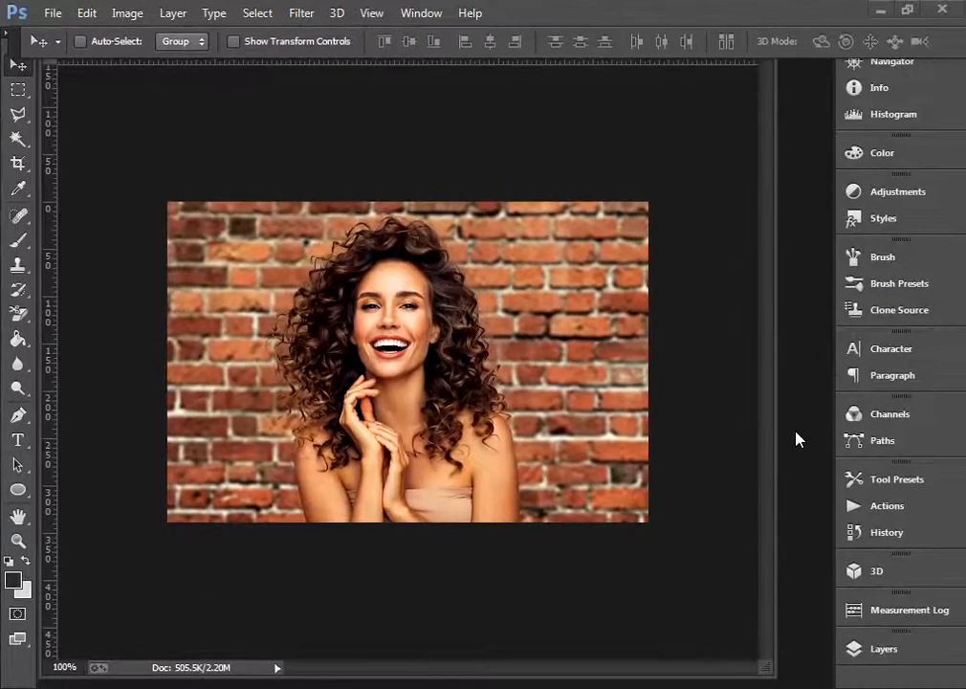